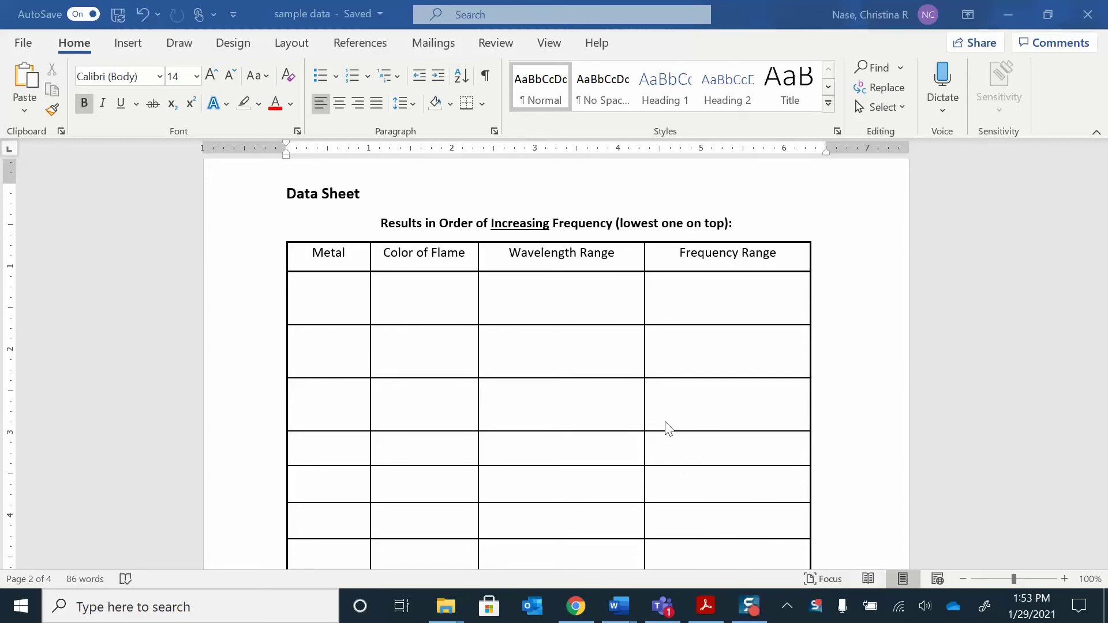
- Enter Li, red and 620-780 in the first row's Metal, Color of Flame and Wavelength Range cells
{"action": "scroll", "coordinate": [668, 428], "scroll_direction": "up", "scroll_amount": 8}
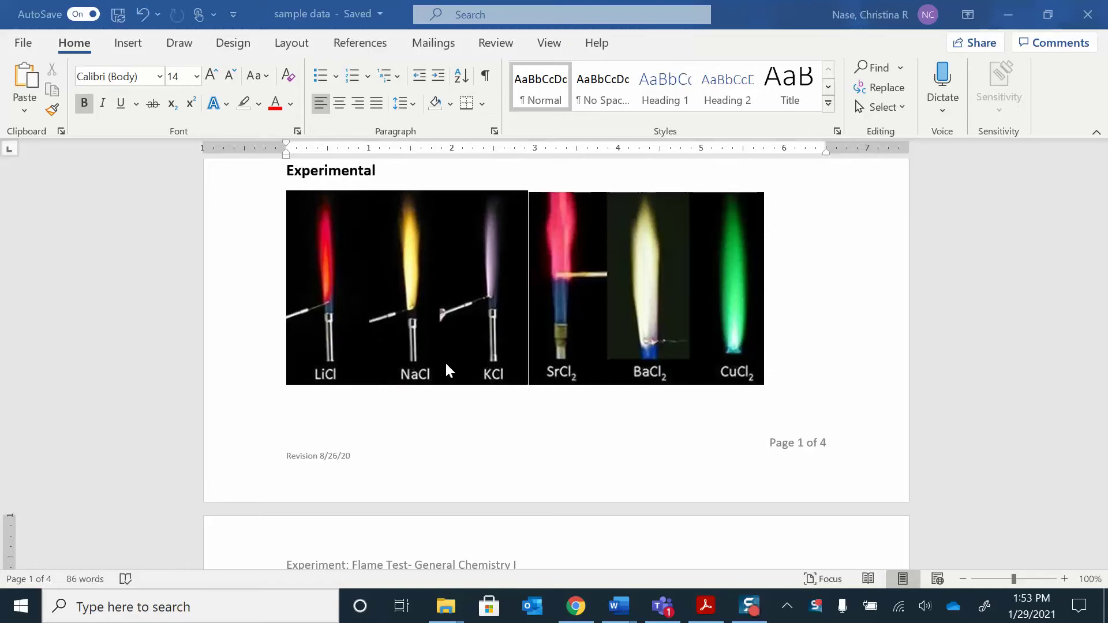
{"action": "scroll", "coordinate": [381, 260], "scroll_direction": "down", "scroll_amount": 6}
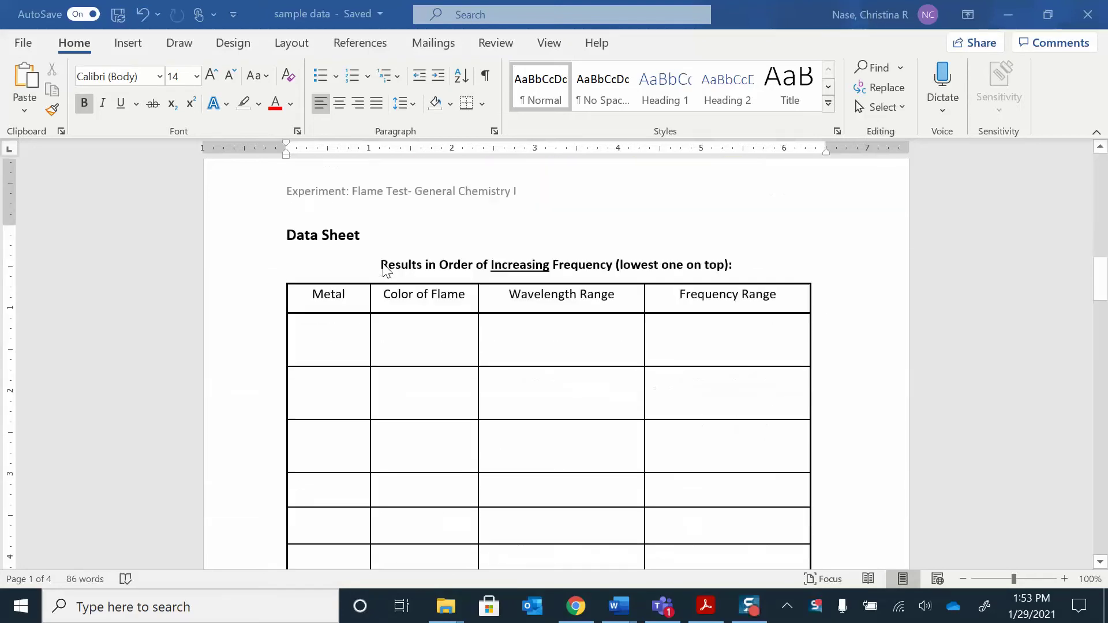
{"action": "left_click", "coordinate": [335, 343]}
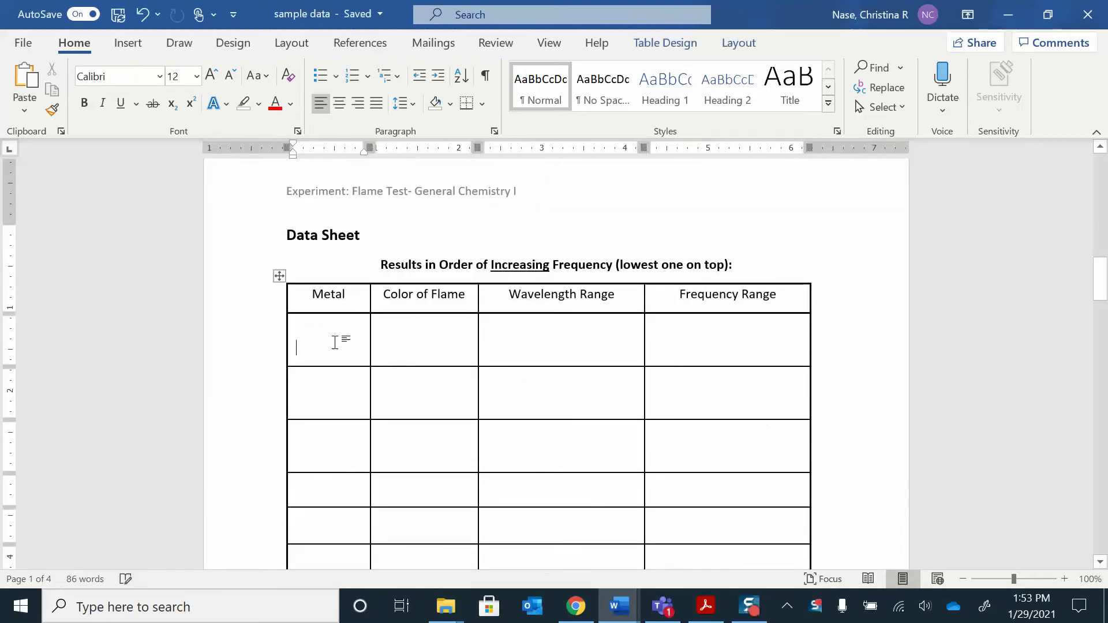
{"action": "type", "text": "Li"}
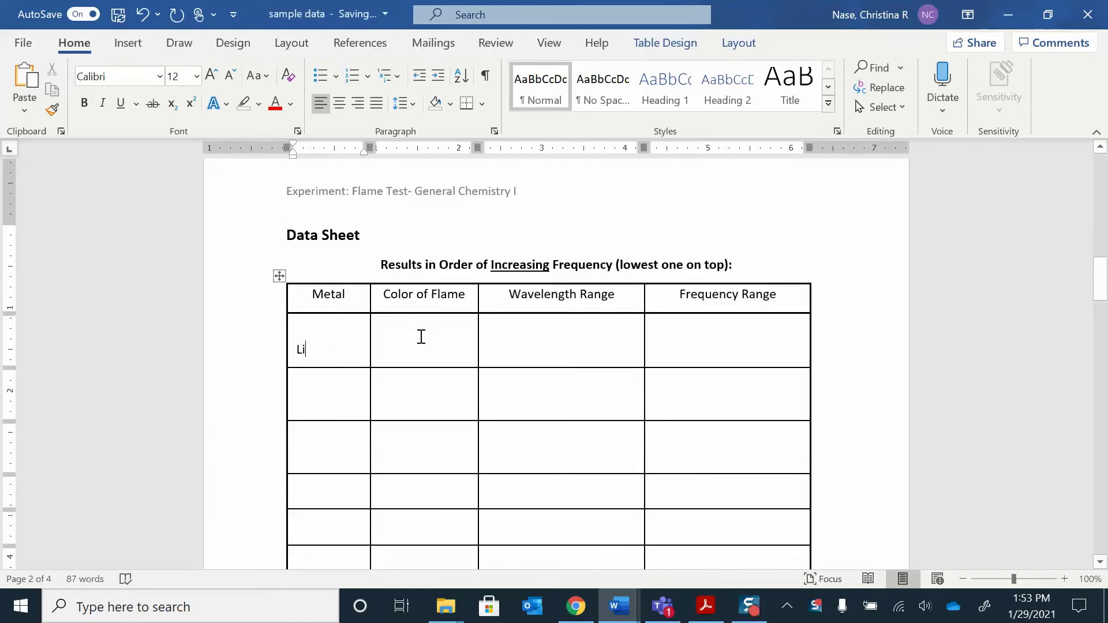
{"action": "left_click", "coordinate": [421, 338]}
{"action": "type", "text": "red"}
{"action": "left_click", "coordinate": [539, 338]}
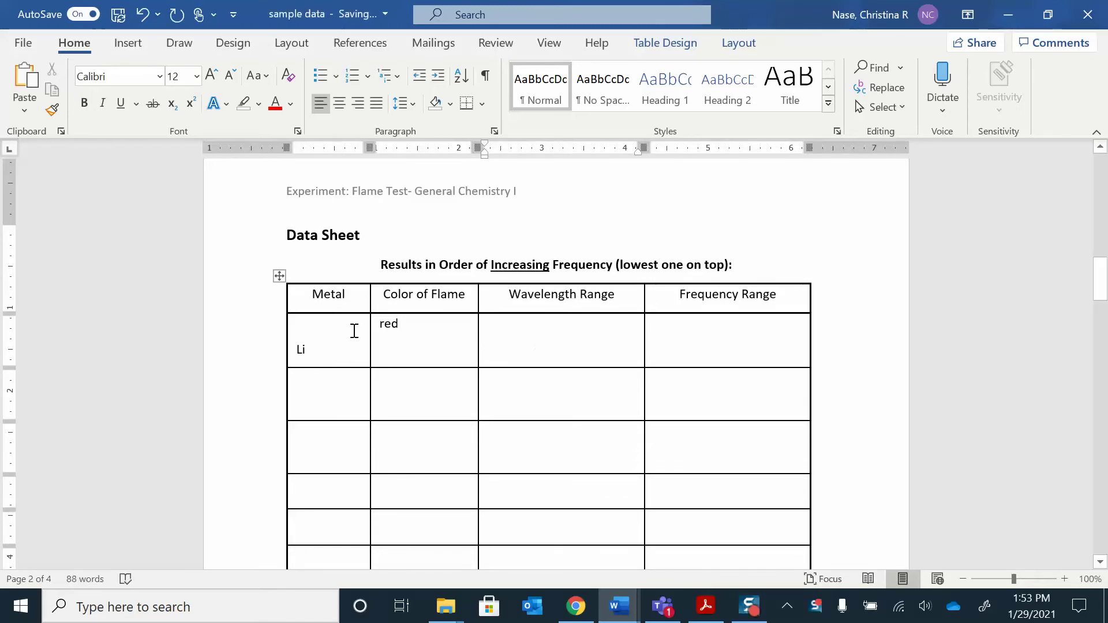
{"action": "scroll", "coordinate": [591, 330], "scroll_direction": "down", "scroll_amount": 5}
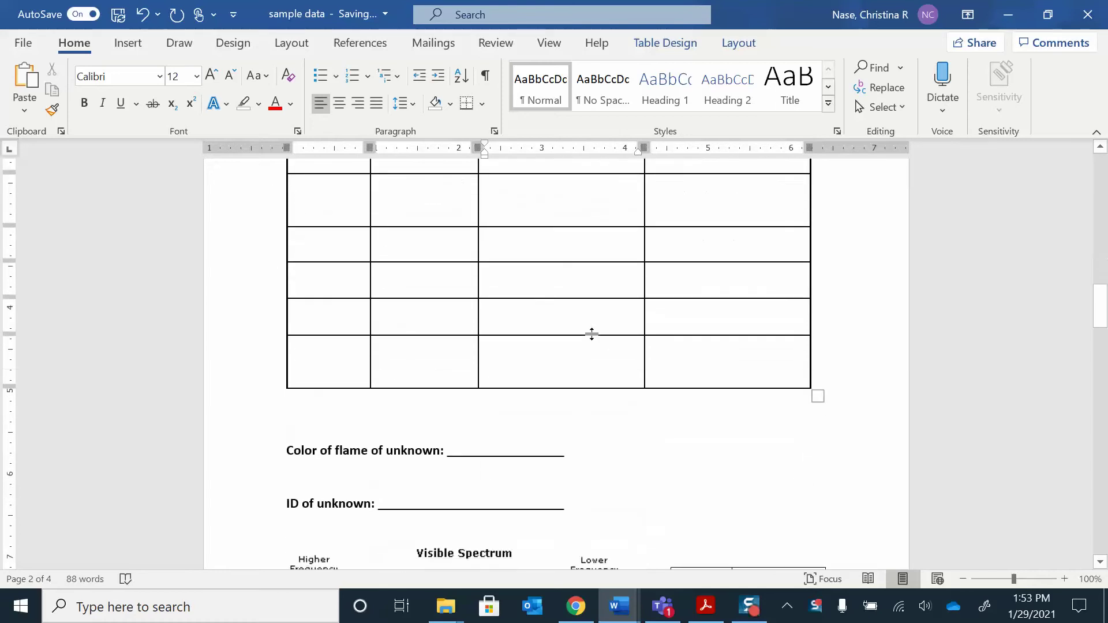
{"action": "scroll", "coordinate": [592, 334], "scroll_direction": "down", "scroll_amount": 3}
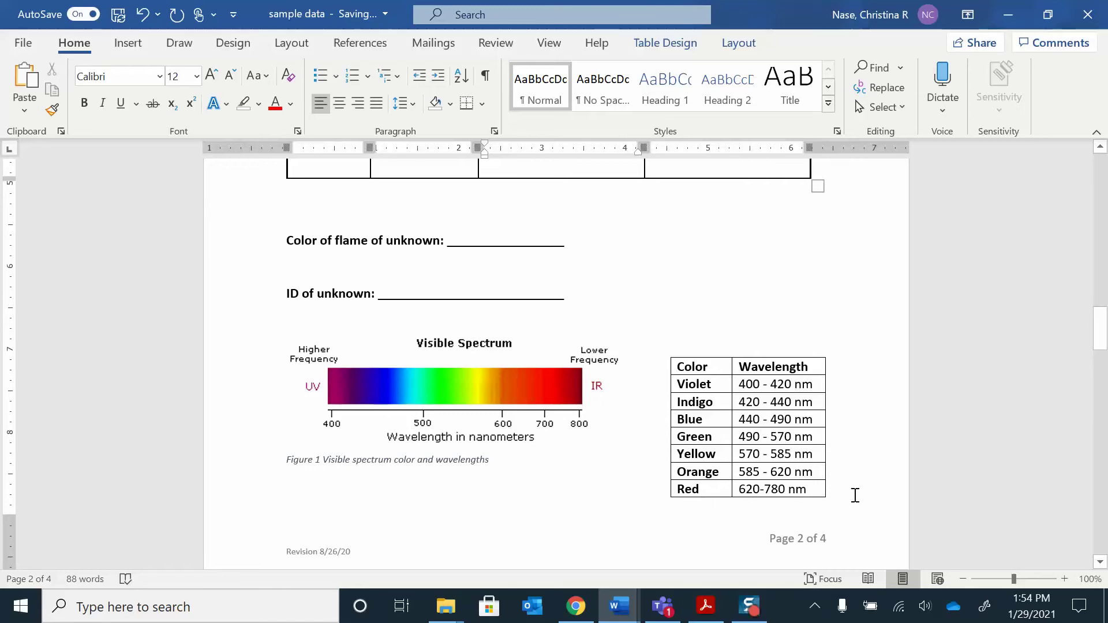
{"action": "scroll", "coordinate": [842, 489], "scroll_direction": "up", "scroll_amount": 10}
{"action": "left_click", "coordinate": [553, 295]}
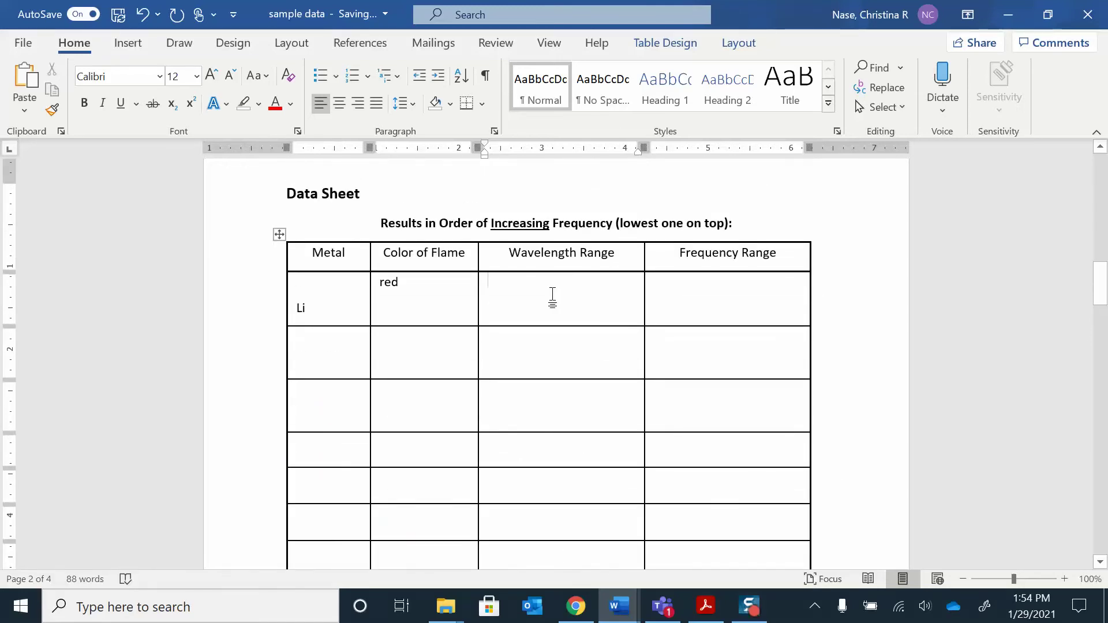
{"action": "type", "text": "620-780 nm"}
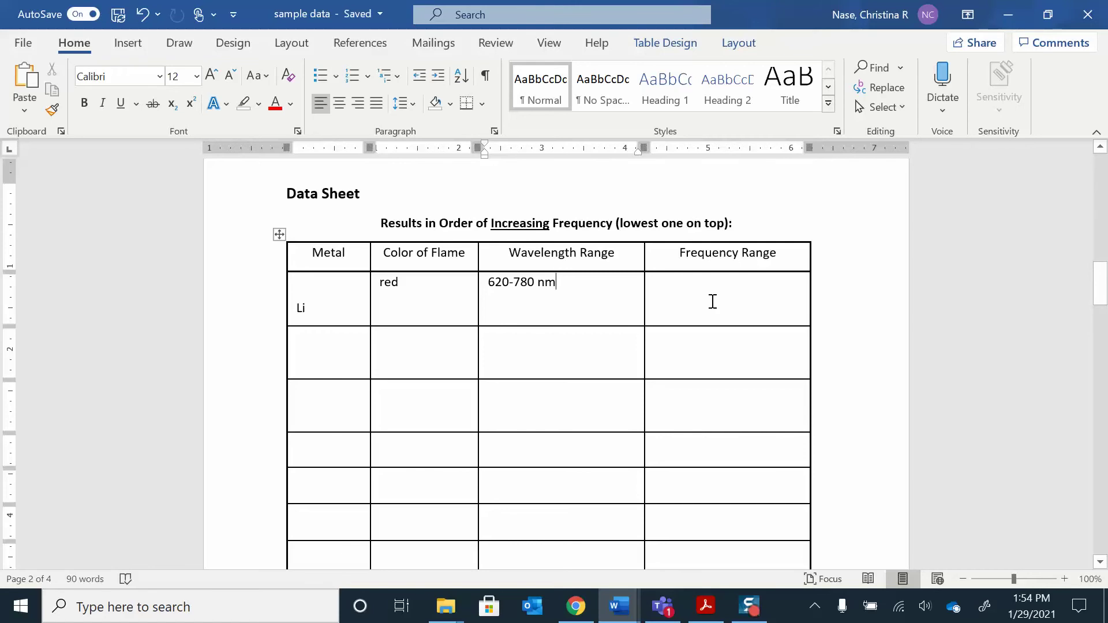
- Scroll past the spectrum figure and Conclusions heading to the blank area of page 3
{"action": "scroll", "coordinate": [715, 303], "scroll_direction": "down", "scroll_amount": 10}
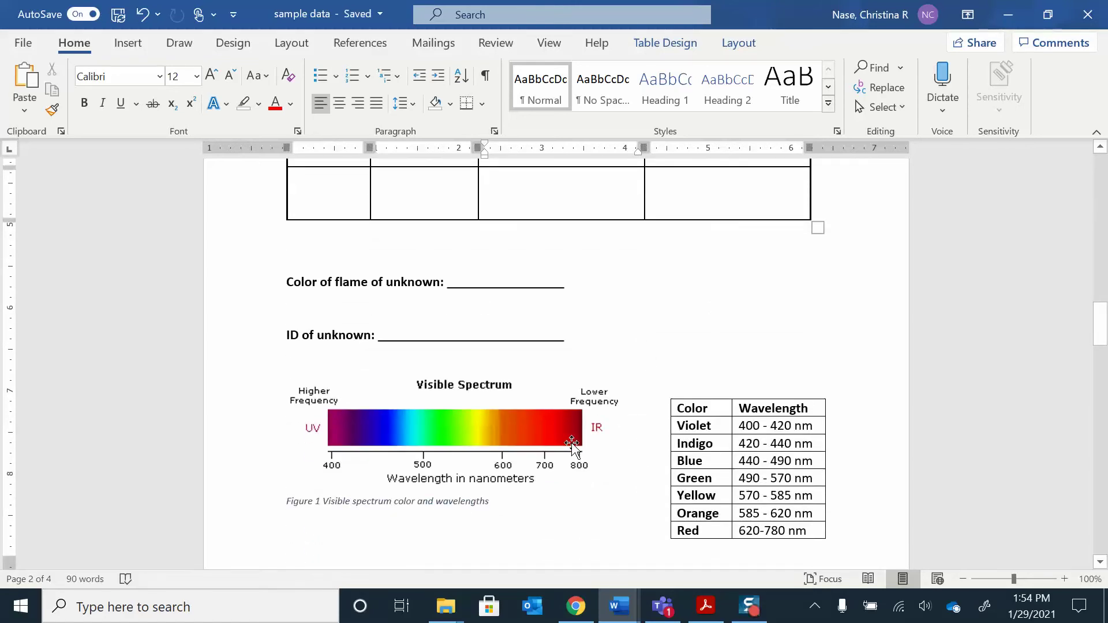
{"action": "scroll", "coordinate": [578, 441], "scroll_direction": "up", "scroll_amount": 8}
{"action": "scroll", "coordinate": [577, 438], "scroll_direction": "up", "scroll_amount": 3}
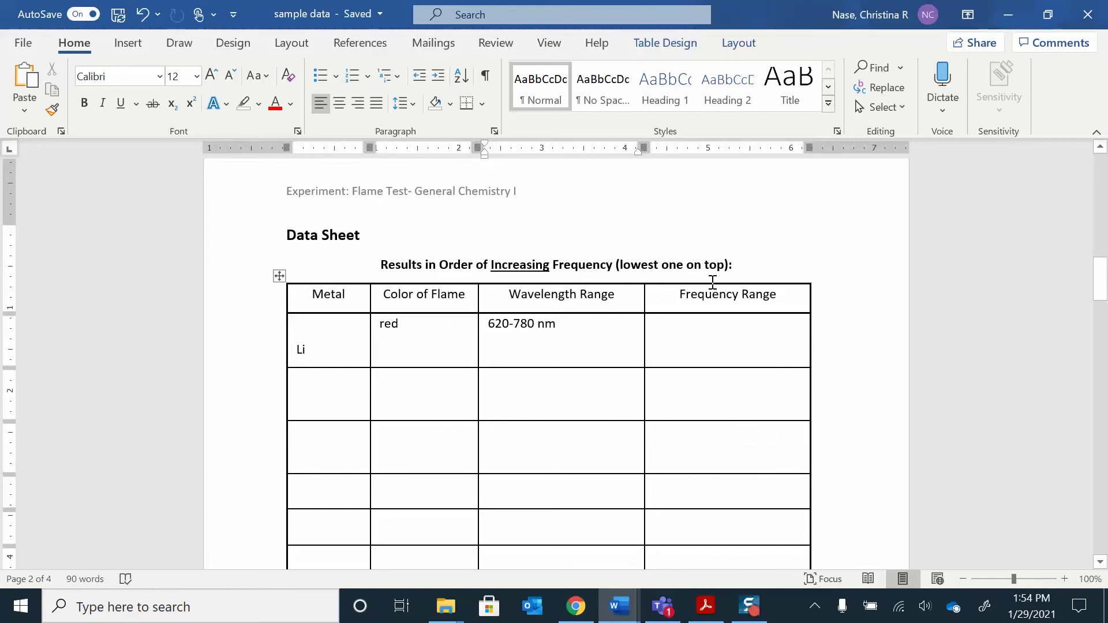
{"action": "scroll", "coordinate": [643, 332], "scroll_direction": "down", "scroll_amount": 10}
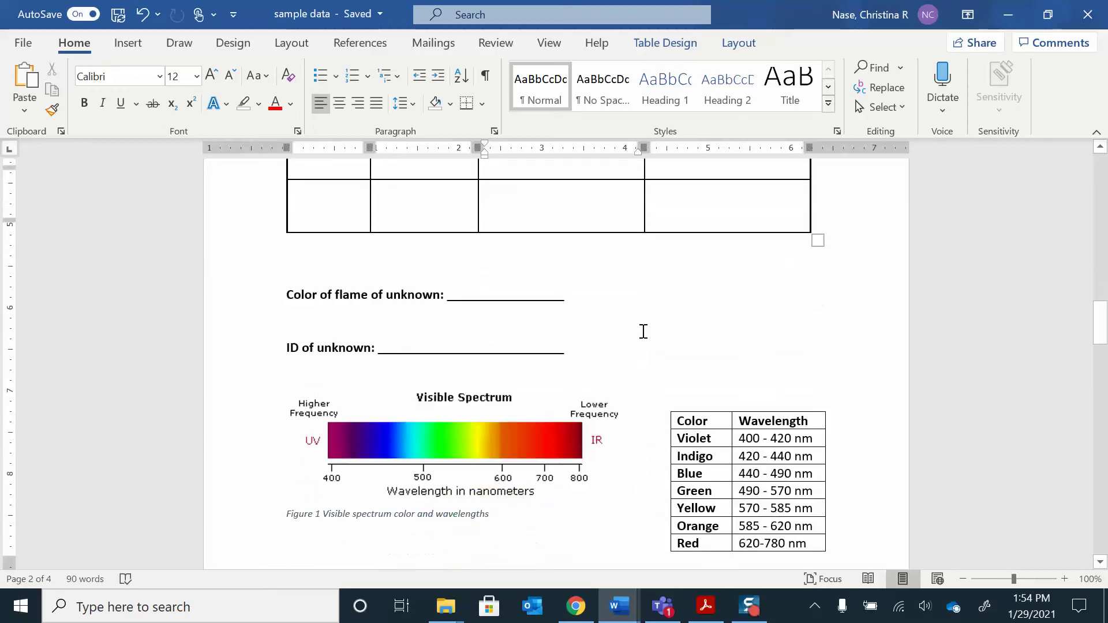
{"action": "scroll", "coordinate": [643, 331], "scroll_direction": "down", "scroll_amount": 15}
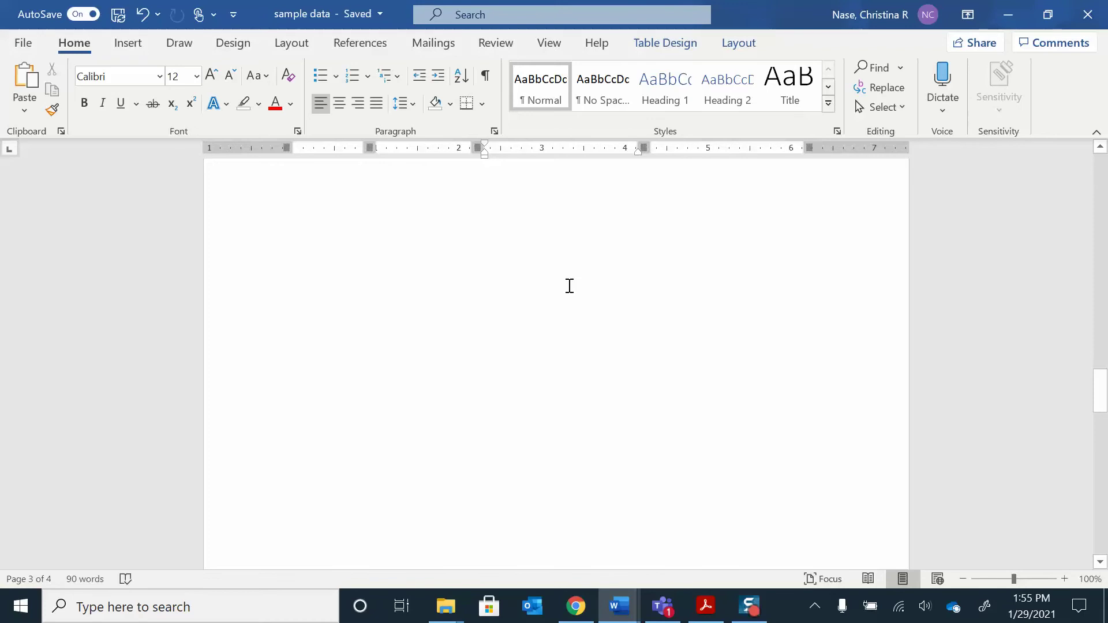
- Choose the red pen and handwrite 620 nm and 780 nm at the top of the page
{"action": "left_click", "coordinate": [179, 42]}
{"action": "left_click", "coordinate": [240, 86]}
{"action": "mouse_move", "coordinate": [327, 193]}
{"action": "left_mouse_down"}
{"action": "mouse_move", "coordinate": [321, 233]}
{"action": "mouse_move", "coordinate": [351, 229]}
{"action": "left_mouse_up"}
{"action": "mouse_move", "coordinate": [381, 199]}
{"action": "left_mouse_down"}
{"action": "mouse_move", "coordinate": [371, 203]}
{"action": "mouse_move", "coordinate": [381, 199]}
{"action": "left_mouse_up"}
{"action": "mouse_move", "coordinate": [396, 218]}
{"action": "left_mouse_down"}
{"action": "mouse_move", "coordinate": [391, 232]}
{"action": "mouse_move", "coordinate": [438, 234]}
{"action": "left_mouse_up"}
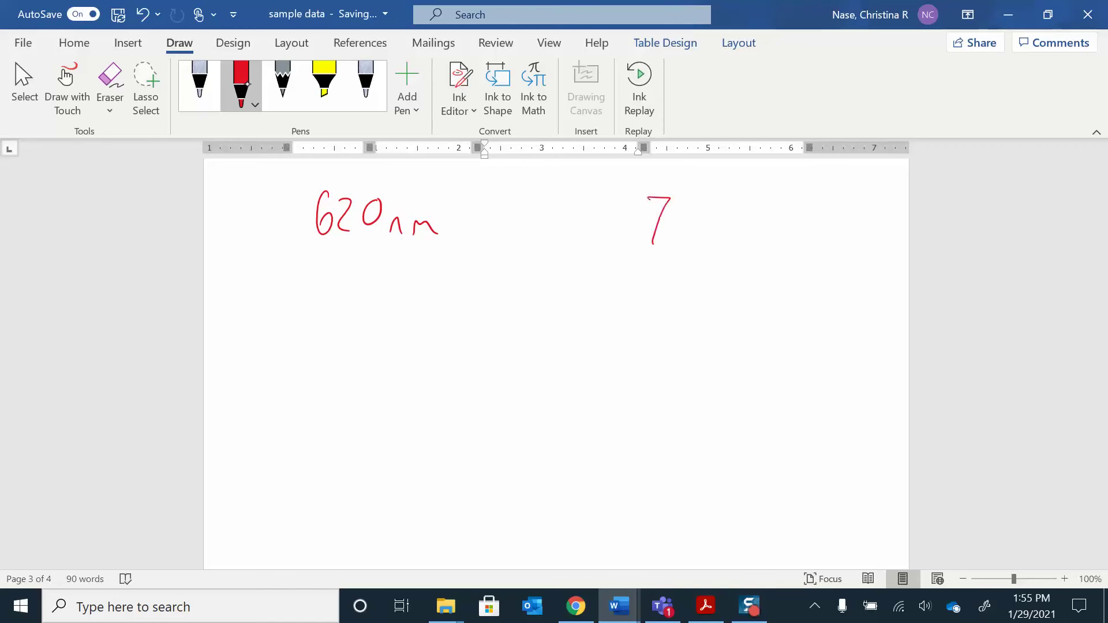
{"action": "mouse_move", "coordinate": [697, 199]}
{"action": "left_mouse_down"}
{"action": "mouse_move", "coordinate": [699, 225]}
{"action": "mouse_move", "coordinate": [720, 209]}
{"action": "left_mouse_up"}
{"action": "left_click_drag", "start_coordinate": [729, 237], "coordinate": [738, 236]}
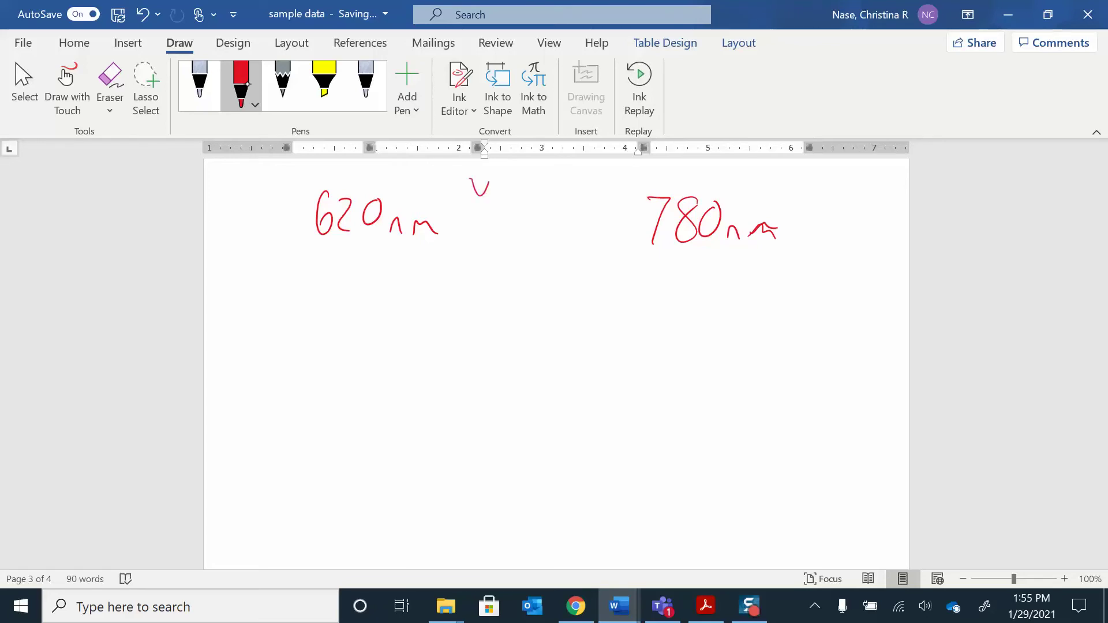
- Handwrite the formula ν = c/λ with the speed of light 2.998 m/s
{"action": "left_click_drag", "start_coordinate": [507, 183], "coordinate": [520, 182]}
{"action": "mouse_move", "coordinate": [504, 191]}
{"action": "left_mouse_down"}
{"action": "mouse_move", "coordinate": [553, 167]}
{"action": "mouse_move", "coordinate": [551, 194]}
{"action": "mouse_move", "coordinate": [566, 194]}
{"action": "mouse_move", "coordinate": [557, 223]}
{"action": "left_mouse_up"}
{"action": "left_click_drag", "start_coordinate": [549, 213], "coordinate": [538, 231]}
{"action": "left_click_drag", "start_coordinate": [571, 181], "coordinate": [584, 180]}
{"action": "left_click_drag", "start_coordinate": [575, 192], "coordinate": [583, 191]}
{"action": "left_click", "coordinate": [597, 169]}
{"action": "mouse_move", "coordinate": [635, 167]}
{"action": "left_mouse_down"}
{"action": "mouse_move", "coordinate": [666, 169]}
{"action": "mouse_move", "coordinate": [649, 183]}
{"action": "left_mouse_up"}
{"action": "mouse_move", "coordinate": [665, 169]}
{"action": "left_mouse_down"}
{"action": "mouse_move", "coordinate": [711, 180]}
{"action": "mouse_move", "coordinate": [727, 164]}
{"action": "mouse_move", "coordinate": [756, 174]}
{"action": "left_mouse_up"}
{"action": "mouse_move", "coordinate": [738, 185]}
{"action": "left_mouse_down"}
{"action": "mouse_move", "coordinate": [757, 186]}
{"action": "mouse_move", "coordinate": [755, 172]}
{"action": "left_mouse_up"}
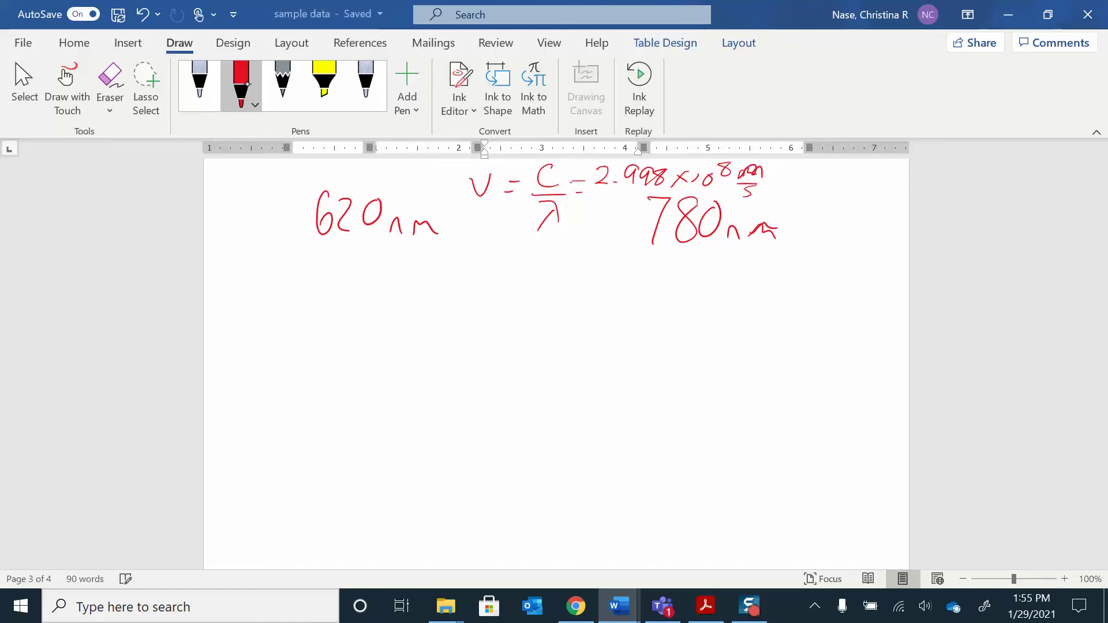
- Handwrite the conversion of 620 nm to 6.20×10⁻⁷ m
{"action": "mouse_move", "coordinate": [266, 288]}
{"action": "left_mouse_down"}
{"action": "mouse_move", "coordinate": [285, 317]}
{"action": "mouse_move", "coordinate": [309, 291]}
{"action": "mouse_move", "coordinate": [315, 313]}
{"action": "mouse_move", "coordinate": [453, 308]}
{"action": "mouse_move", "coordinate": [388, 340]}
{"action": "mouse_move", "coordinate": [442, 325]}
{"action": "mouse_move", "coordinate": [440, 345]}
{"action": "mouse_move", "coordinate": [437, 325]}
{"action": "mouse_move", "coordinate": [479, 342]}
{"action": "left_mouse_up"}
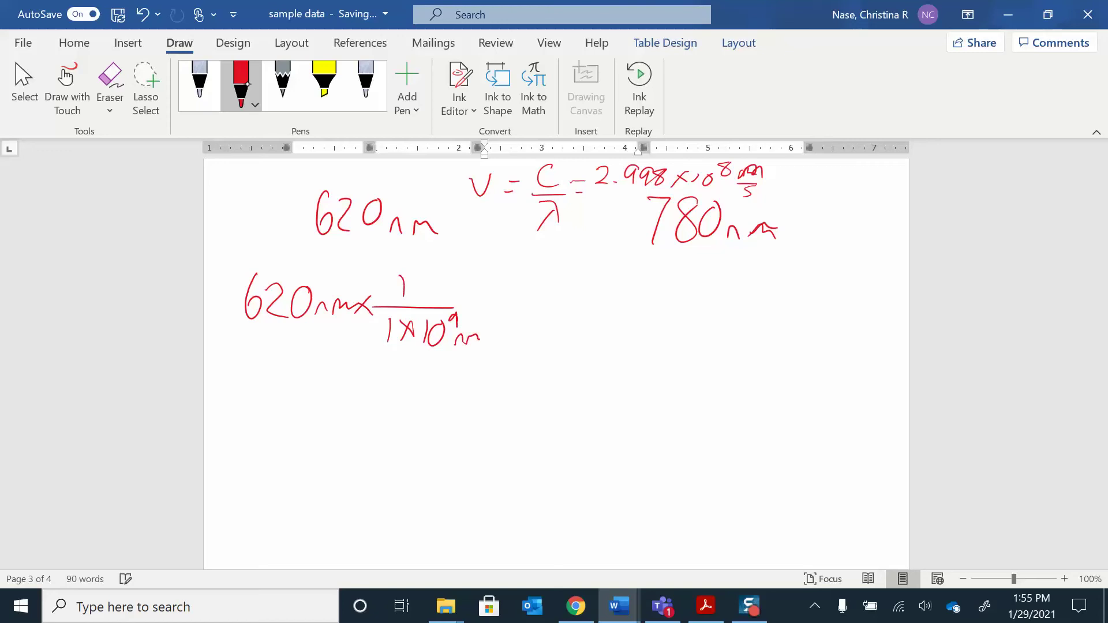
{"action": "left_click_drag", "start_coordinate": [418, 296], "coordinate": [429, 294]}
{"action": "left_click_drag", "start_coordinate": [464, 294], "coordinate": [559, 301]}
{"action": "mouse_move", "coordinate": [586, 276]}
{"action": "left_mouse_down"}
{"action": "mouse_move", "coordinate": [612, 299]}
{"action": "mouse_move", "coordinate": [667, 262]}
{"action": "mouse_move", "coordinate": [656, 302]}
{"action": "left_mouse_up"}
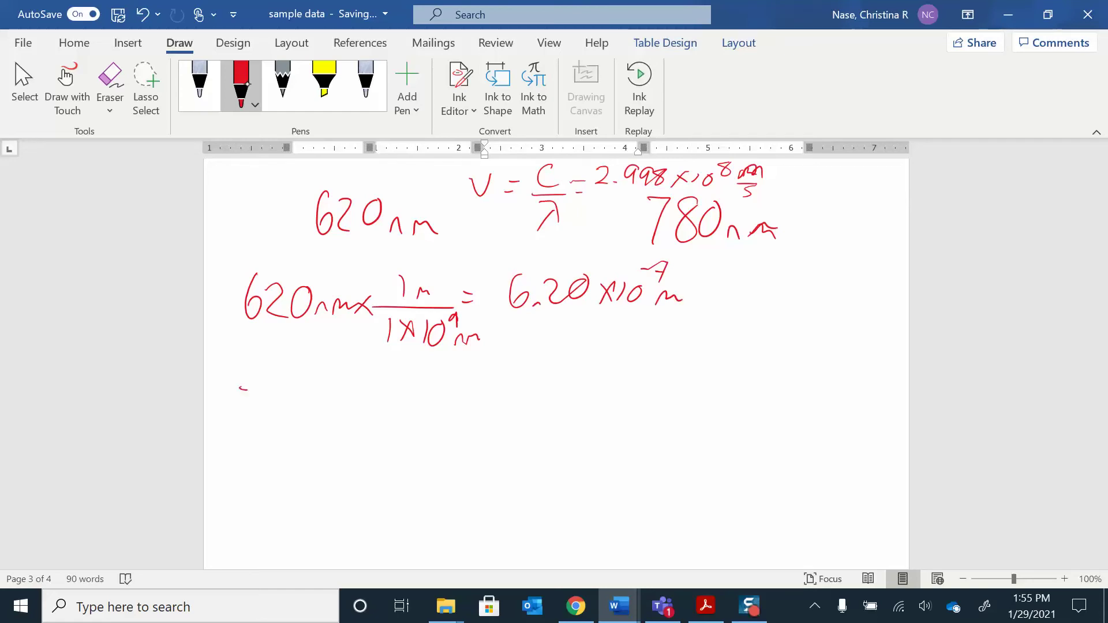
- Handwrite the conversion of 780 nm to 7.80×10⁻⁷ m
{"action": "left_click_drag", "start_coordinate": [259, 390], "coordinate": [250, 418]}
{"action": "mouse_move", "coordinate": [287, 390]}
{"action": "left_mouse_down"}
{"action": "mouse_move", "coordinate": [288, 416]}
{"action": "mouse_move", "coordinate": [347, 404]}
{"action": "left_mouse_up"}
{"action": "left_click_drag", "start_coordinate": [353, 397], "coordinate": [374, 408]}
{"action": "mouse_move", "coordinate": [363, 397]}
{"action": "left_mouse_down"}
{"action": "mouse_move", "coordinate": [355, 407]}
{"action": "mouse_move", "coordinate": [462, 406]}
{"action": "mouse_move", "coordinate": [420, 428]}
{"action": "mouse_move", "coordinate": [440, 418]}
{"action": "left_mouse_up"}
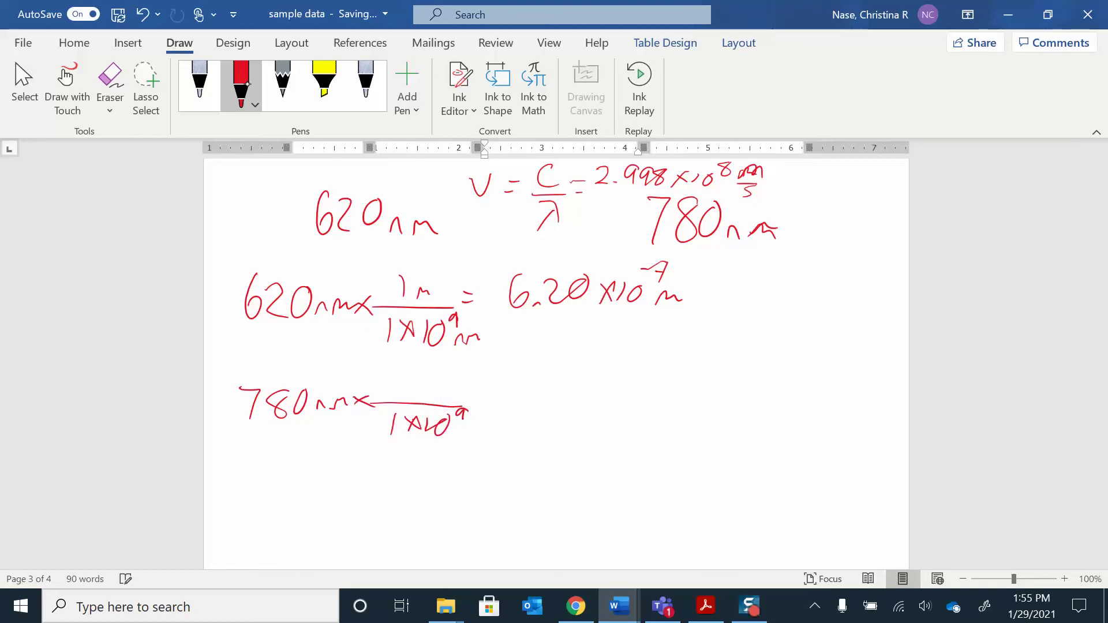
{"action": "mouse_move", "coordinate": [404, 376]}
{"action": "left_mouse_down"}
{"action": "mouse_move", "coordinate": [407, 393]}
{"action": "mouse_move", "coordinate": [492, 387]}
{"action": "left_mouse_up"}
{"action": "left_click_drag", "start_coordinate": [479, 399], "coordinate": [492, 399]}
{"action": "left_click", "coordinate": [550, 404]}
{"action": "left_click_drag", "start_coordinate": [572, 382], "coordinate": [558, 406]}
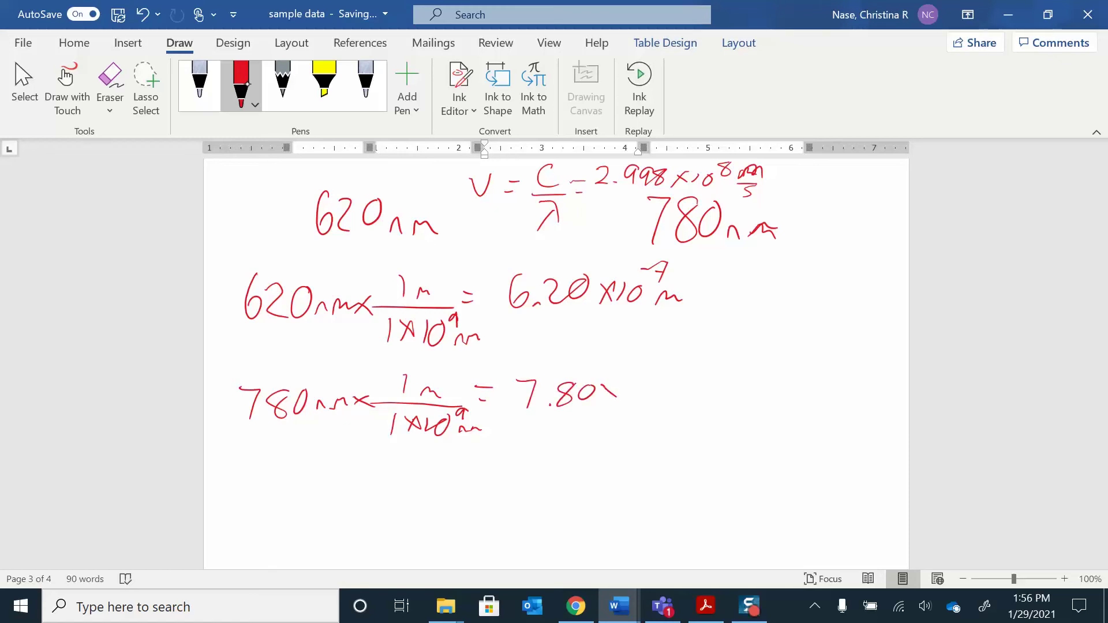
{"action": "left_click_drag", "start_coordinate": [628, 384], "coordinate": [623, 404]}
{"action": "left_click_drag", "start_coordinate": [643, 365], "coordinate": [650, 364]}
{"action": "left_click_drag", "start_coordinate": [661, 356], "coordinate": [683, 394]}
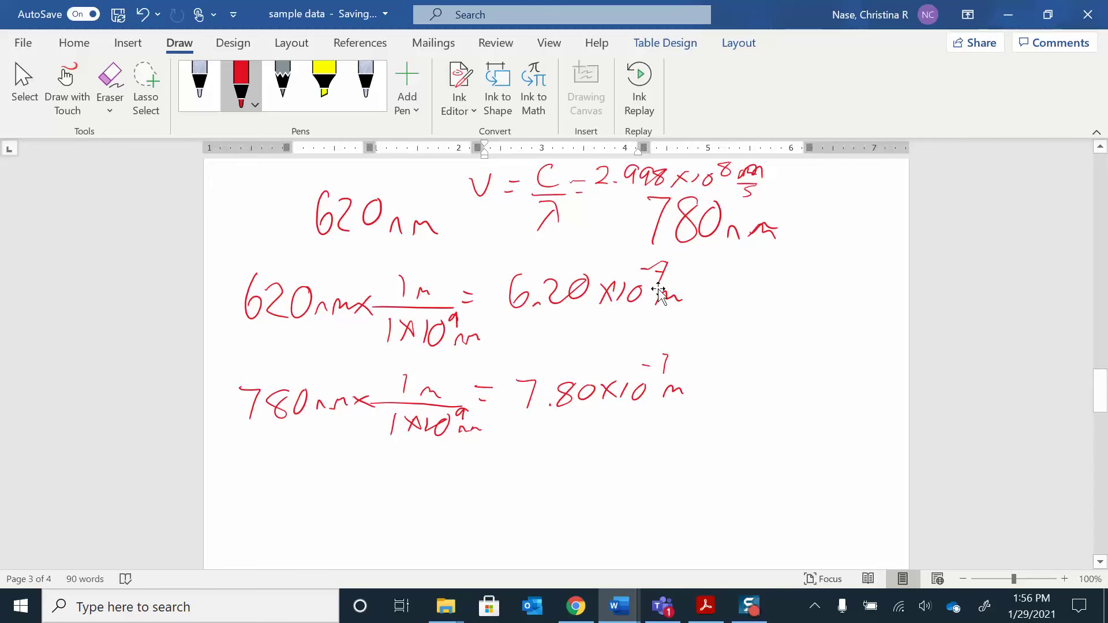
- Handwrite v = 2.998×10⁸ m/s over 6.20×10⁻⁷ m for the 620 nm wavelength
{"action": "scroll", "coordinate": [759, 330], "scroll_direction": "down", "scroll_amount": 1}
{"action": "scroll", "coordinate": [759, 329], "scroll_direction": "up", "scroll_amount": 1}
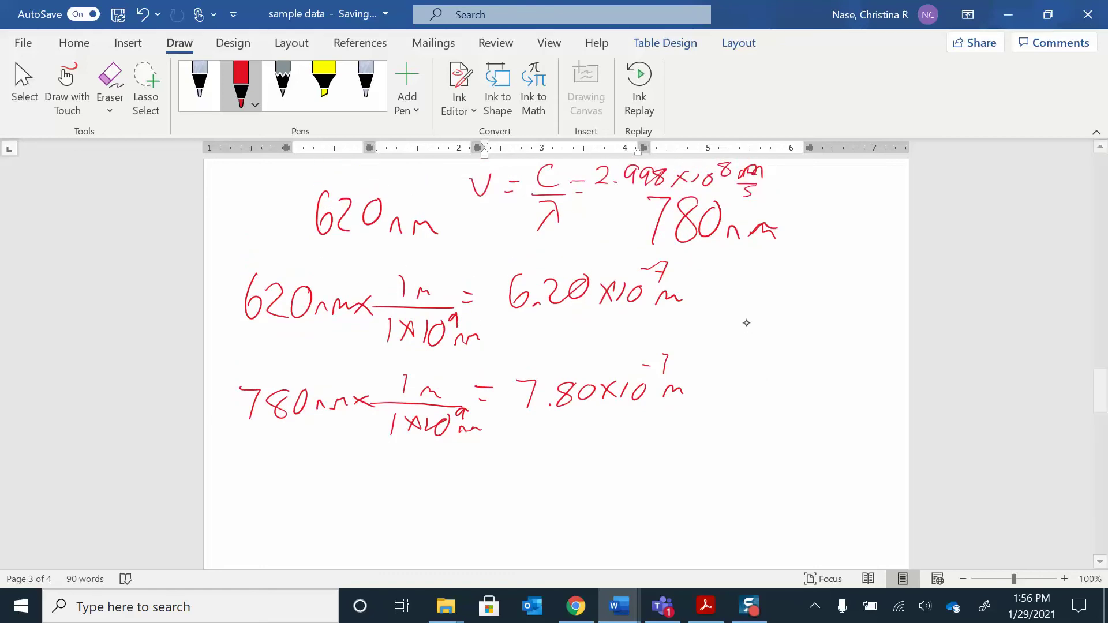
{"action": "mouse_move", "coordinate": [265, 482]}
{"action": "left_mouse_down"}
{"action": "mouse_move", "coordinate": [278, 506]}
{"action": "mouse_move", "coordinate": [315, 489]}
{"action": "left_mouse_up"}
{"action": "left_click_drag", "start_coordinate": [298, 502], "coordinate": [316, 501]}
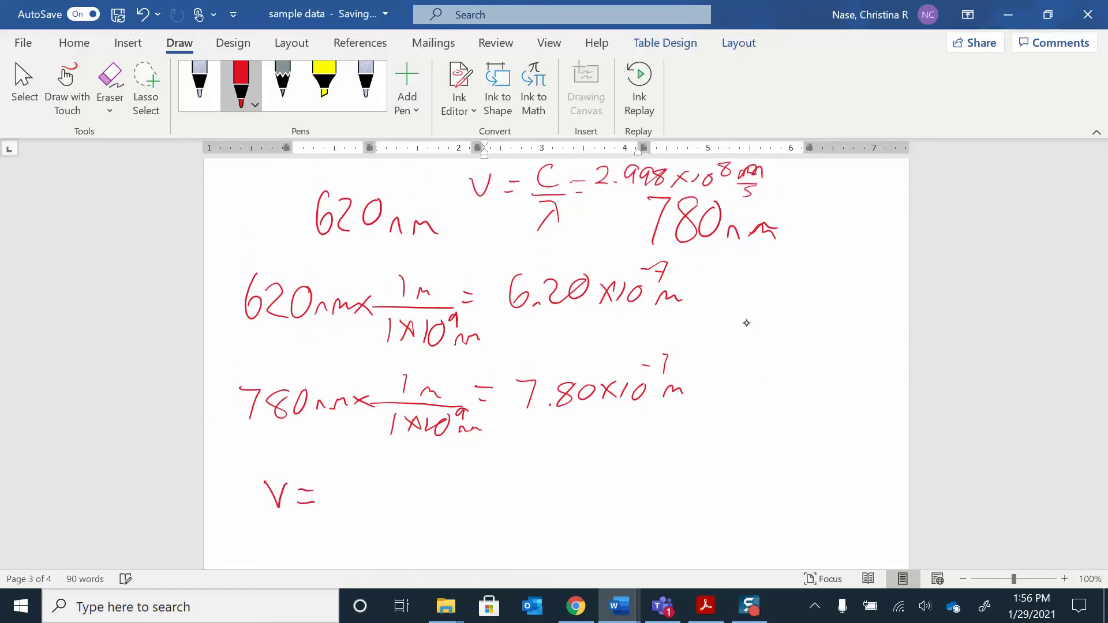
{"action": "mouse_move", "coordinate": [332, 462]}
{"action": "left_mouse_down"}
{"action": "mouse_move", "coordinate": [329, 485]}
{"action": "mouse_move", "coordinate": [378, 476]}
{"action": "left_mouse_up"}
{"action": "mouse_move", "coordinate": [399, 454]}
{"action": "left_mouse_down"}
{"action": "mouse_move", "coordinate": [418, 473]}
{"action": "mouse_move", "coordinate": [448, 476]}
{"action": "left_mouse_up"}
{"action": "mouse_move", "coordinate": [467, 460]}
{"action": "left_mouse_down"}
{"action": "mouse_move", "coordinate": [486, 449]}
{"action": "mouse_move", "coordinate": [506, 457]}
{"action": "mouse_move", "coordinate": [494, 488]}
{"action": "left_mouse_up"}
{"action": "mouse_move", "coordinate": [339, 502]}
{"action": "left_mouse_down"}
{"action": "mouse_move", "coordinate": [513, 495]}
{"action": "mouse_move", "coordinate": [355, 533]}
{"action": "mouse_move", "coordinate": [354, 516]}
{"action": "mouse_move", "coordinate": [409, 517]}
{"action": "left_mouse_up"}
{"action": "left_click_drag", "start_coordinate": [412, 514], "coordinate": [448, 526]}
{"action": "mouse_move", "coordinate": [447, 508]}
{"action": "left_mouse_down"}
{"action": "mouse_move", "coordinate": [482, 499]}
{"action": "mouse_move", "coordinate": [478, 523]}
{"action": "mouse_move", "coordinate": [503, 520]}
{"action": "left_mouse_up"}
- Complete the first calculation with the answer 4.8×10¹⁴ Hz
{"action": "left_click_drag", "start_coordinate": [537, 488], "coordinate": [552, 487]}
{"action": "left_click_drag", "start_coordinate": [541, 502], "coordinate": [543, 504]}
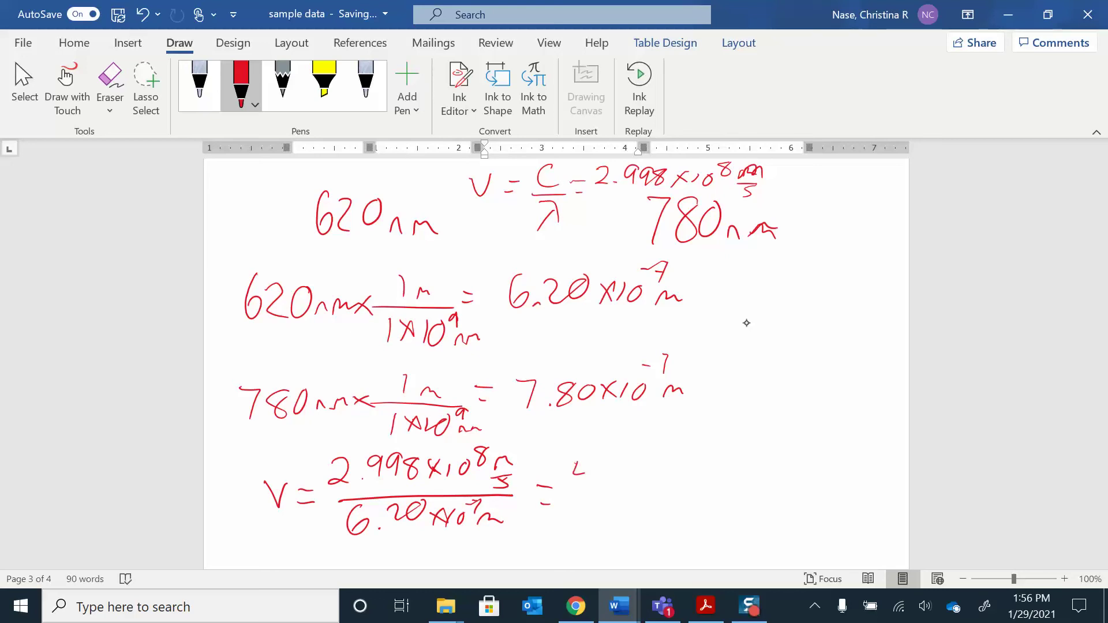
{"action": "left_click_drag", "start_coordinate": [587, 460], "coordinate": [589, 488]}
{"action": "left_click", "coordinate": [605, 481]}
{"action": "left_click_drag", "start_coordinate": [636, 468], "coordinate": [651, 482]}
{"action": "mouse_move", "coordinate": [650, 465]}
{"action": "left_mouse_down"}
{"action": "mouse_move", "coordinate": [639, 487]}
{"action": "mouse_move", "coordinate": [675, 468]}
{"action": "mouse_move", "coordinate": [687, 440]}
{"action": "left_mouse_up"}
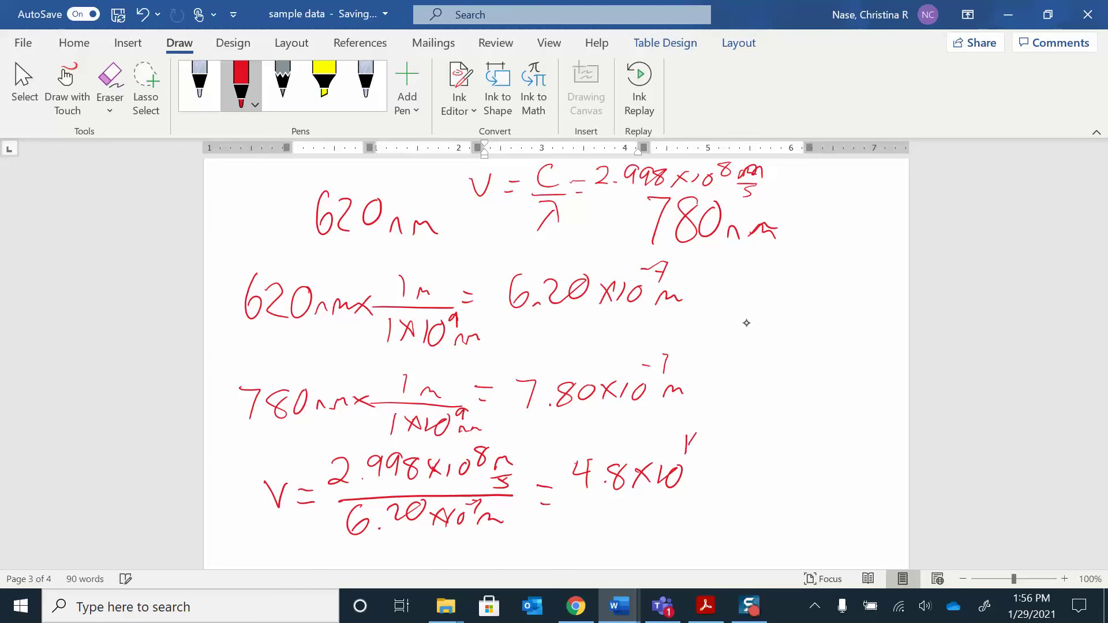
{"action": "mouse_move", "coordinate": [690, 444]}
{"action": "left_mouse_down"}
{"action": "mouse_move", "coordinate": [705, 441]}
{"action": "mouse_move", "coordinate": [709, 479]}
{"action": "left_mouse_up"}
{"action": "left_click_drag", "start_coordinate": [716, 472], "coordinate": [727, 469]}
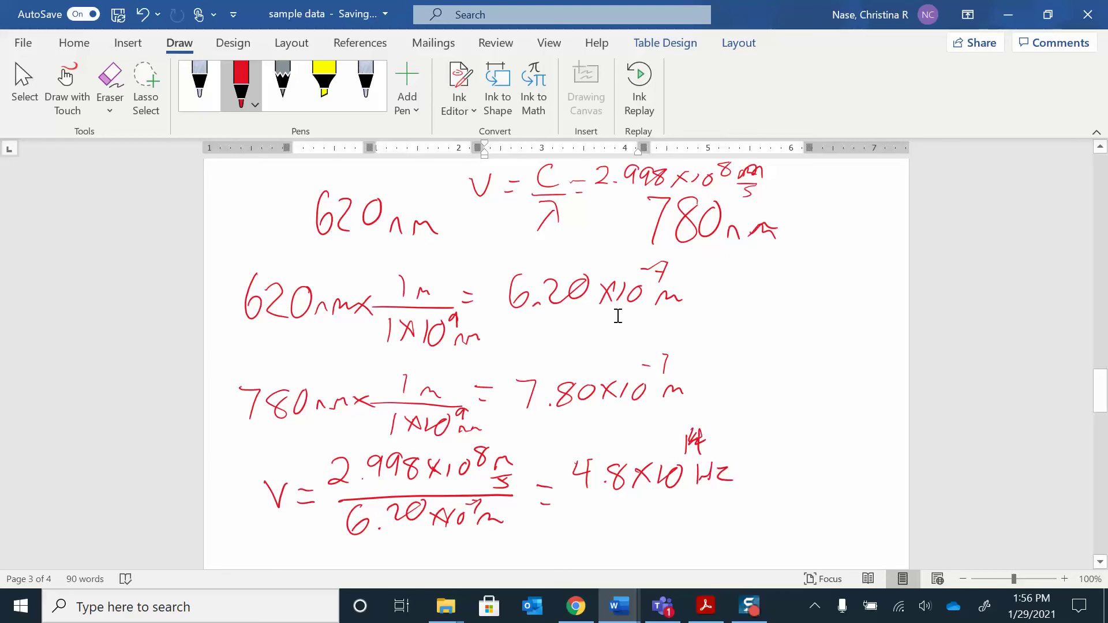
- Handwrite v = 2.998×10⁸ m/s over 7.8×10⁻⁷ m, giving 3.8×10¹⁴ Hz
{"action": "scroll", "coordinate": [621, 317], "scroll_direction": "down", "scroll_amount": 3}
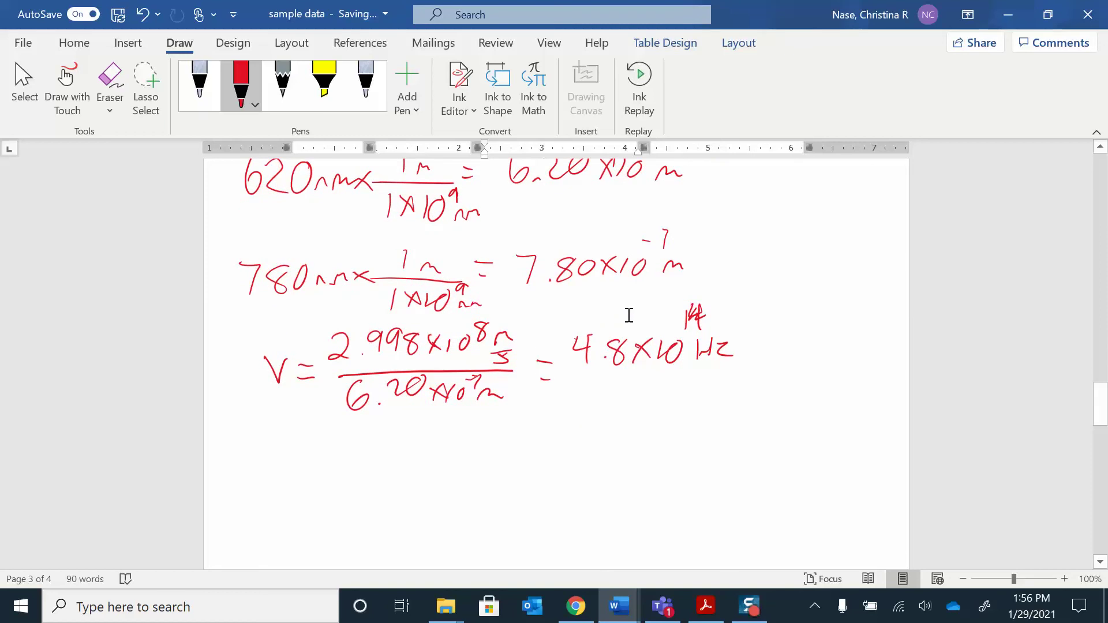
{"action": "left_click_drag", "start_coordinate": [312, 453], "coordinate": [316, 465]}
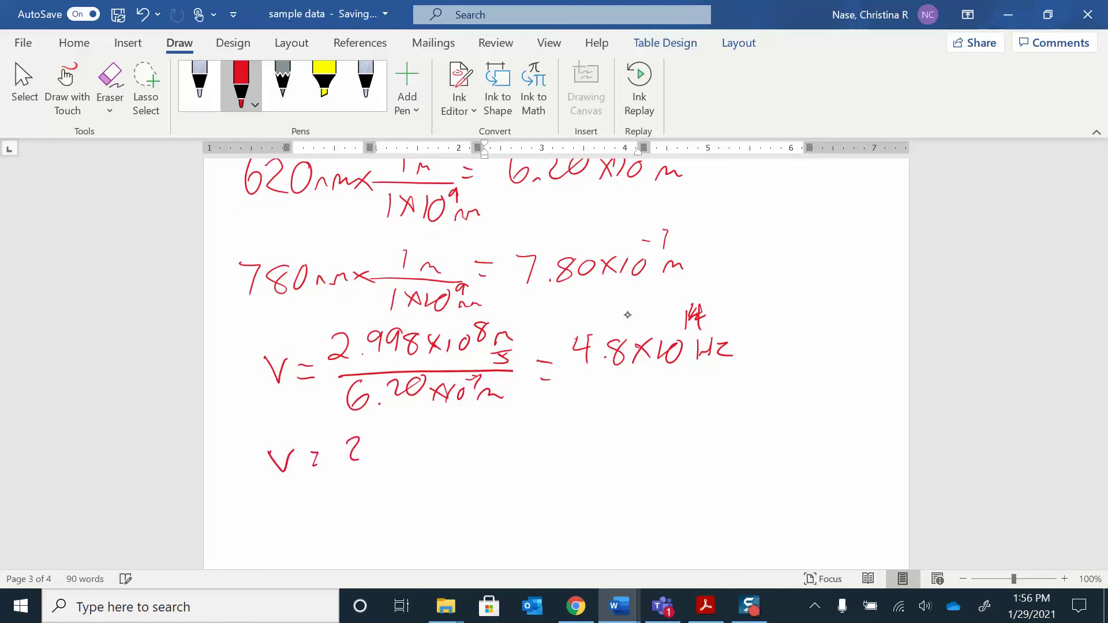
{"action": "mouse_move", "coordinate": [390, 434]}
{"action": "left_mouse_down"}
{"action": "mouse_move", "coordinate": [390, 454]}
{"action": "mouse_move", "coordinate": [421, 438]}
{"action": "mouse_move", "coordinate": [453, 456]}
{"action": "left_mouse_up"}
{"action": "left_click_drag", "start_coordinate": [468, 440], "coordinate": [479, 431]}
{"action": "mouse_move", "coordinate": [498, 437]}
{"action": "left_mouse_down"}
{"action": "mouse_move", "coordinate": [512, 434]}
{"action": "mouse_move", "coordinate": [506, 460]}
{"action": "left_mouse_up"}
{"action": "left_click_drag", "start_coordinate": [337, 478], "coordinate": [527, 481]}
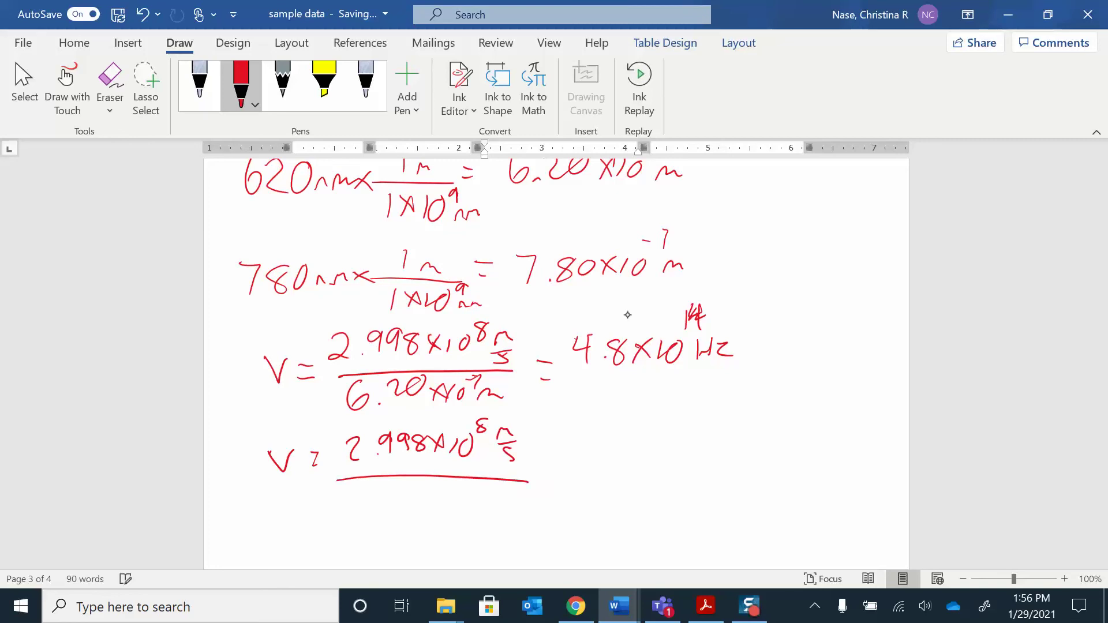
{"action": "left_click", "coordinate": [356, 488]}
{"action": "mouse_move", "coordinate": [404, 484]}
{"action": "left_mouse_down"}
{"action": "mouse_move", "coordinate": [396, 502]}
{"action": "mouse_move", "coordinate": [460, 485]}
{"action": "mouse_move", "coordinate": [502, 504]}
{"action": "left_mouse_up"}
{"action": "left_click_drag", "start_coordinate": [544, 457], "coordinate": [556, 455]}
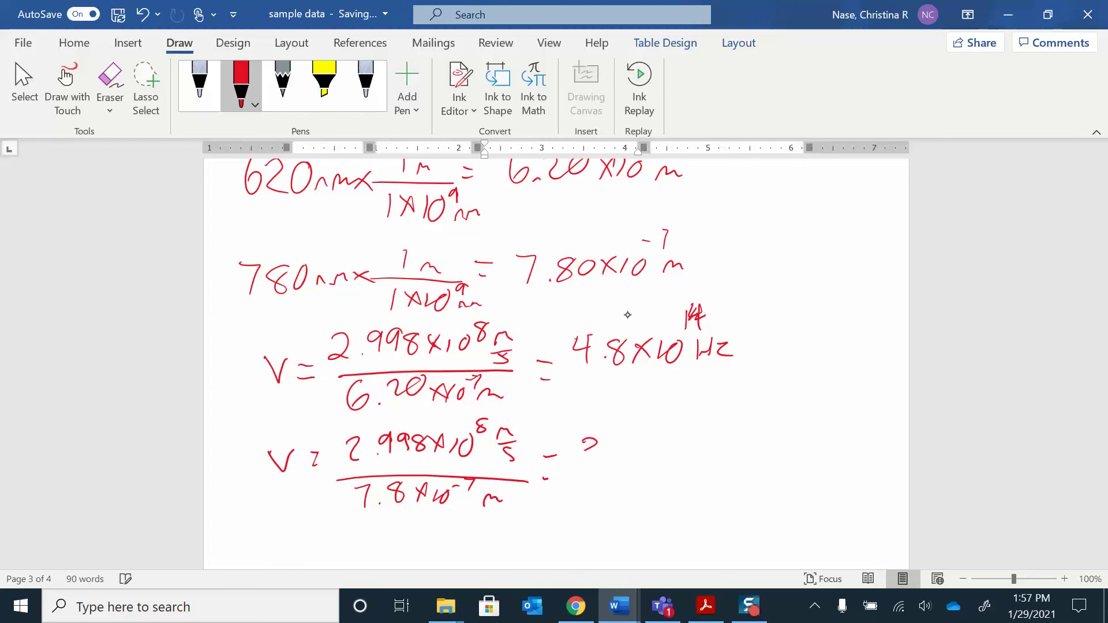
{"action": "left_click_drag", "start_coordinate": [654, 442], "coordinate": [668, 461]}
{"action": "mouse_move", "coordinate": [667, 440]}
{"action": "left_mouse_down"}
{"action": "mouse_move", "coordinate": [655, 459]}
{"action": "mouse_move", "coordinate": [688, 446]}
{"action": "left_mouse_up"}
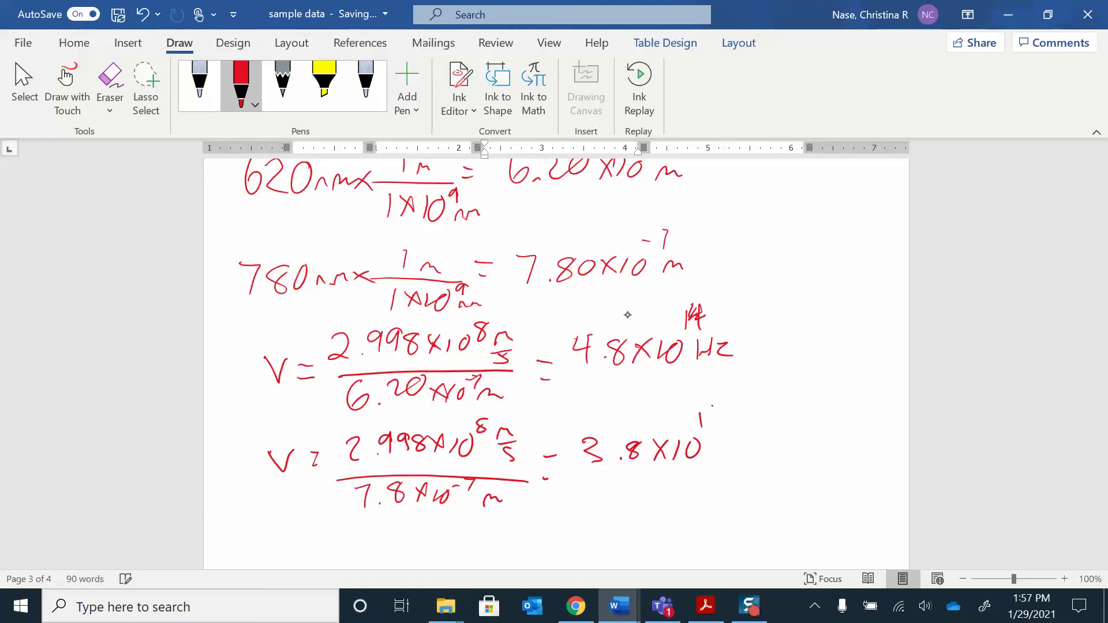
{"action": "left_click_drag", "start_coordinate": [726, 436], "coordinate": [757, 458]}
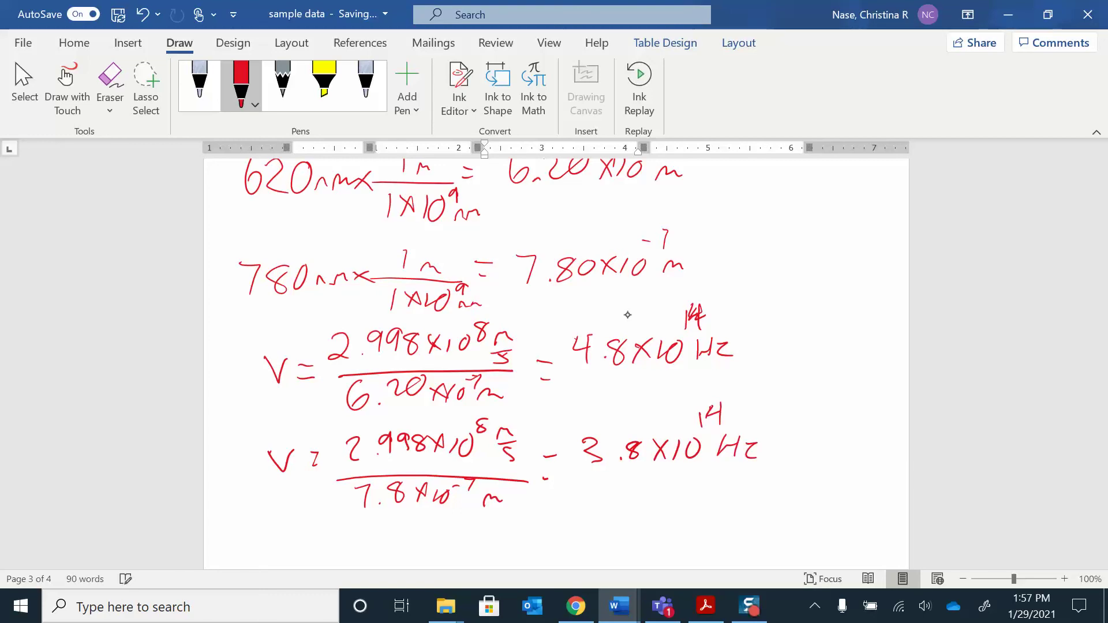
- Underline both answers and write the range 3.8×10¹⁴ – 4.8×10¹⁴ beneath
{"action": "left_click_drag", "start_coordinate": [616, 480], "coordinate": [618, 485]}
{"action": "left_click_drag", "start_coordinate": [599, 381], "coordinate": [613, 380]}
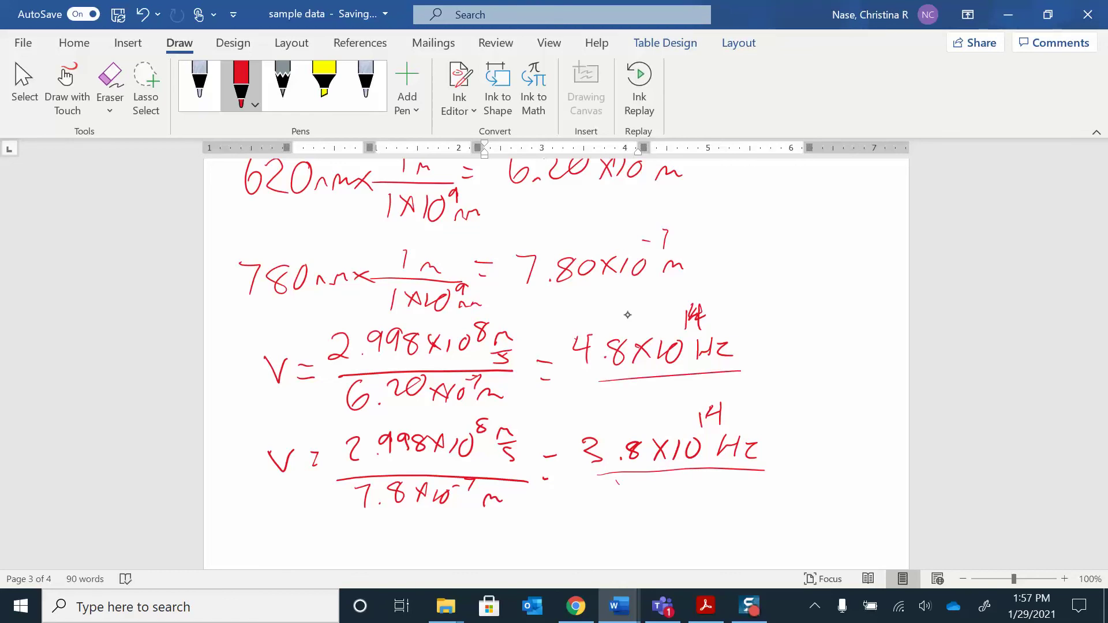
{"action": "mouse_move", "coordinate": [584, 522]}
{"action": "left_mouse_down"}
{"action": "mouse_move", "coordinate": [610, 538]}
{"action": "mouse_move", "coordinate": [635, 517]}
{"action": "mouse_move", "coordinate": [674, 537]}
{"action": "left_mouse_up"}
{"action": "mouse_move", "coordinate": [687, 518]}
{"action": "left_mouse_down"}
{"action": "mouse_move", "coordinate": [693, 495]}
{"action": "mouse_move", "coordinate": [712, 498]}
{"action": "mouse_move", "coordinate": [705, 519]}
{"action": "mouse_move", "coordinate": [745, 508]}
{"action": "mouse_move", "coordinate": [761, 528]}
{"action": "mouse_move", "coordinate": [795, 528]}
{"action": "left_mouse_up"}
{"action": "left_click", "coordinate": [760, 527]}
{"action": "left_click_drag", "start_coordinate": [806, 508], "coordinate": [797, 520]}
{"action": "left_click_drag", "start_coordinate": [842, 478], "coordinate": [839, 497]}
{"action": "left_click_drag", "start_coordinate": [853, 477], "coordinate": [853, 481]}
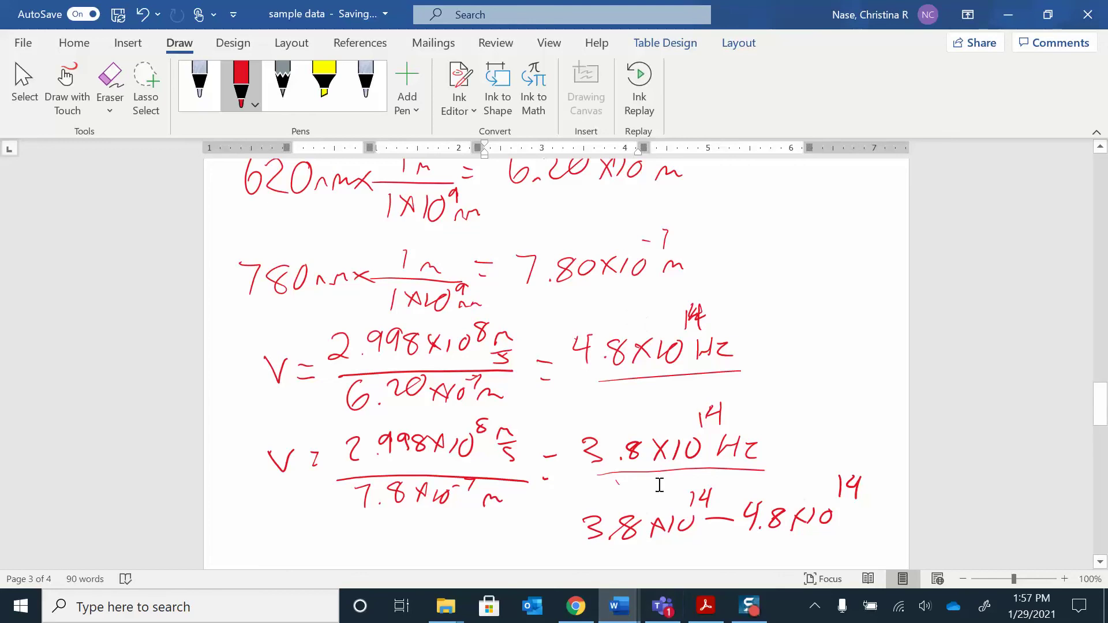
- Type 3.8x10¹⁴ – in the Li Frequency Range cell, superscripting the 14
{"action": "scroll", "coordinate": [651, 482], "scroll_direction": "up", "scroll_amount": 10}
{"action": "scroll", "coordinate": [650, 482], "scroll_direction": "up", "scroll_amount": 10}
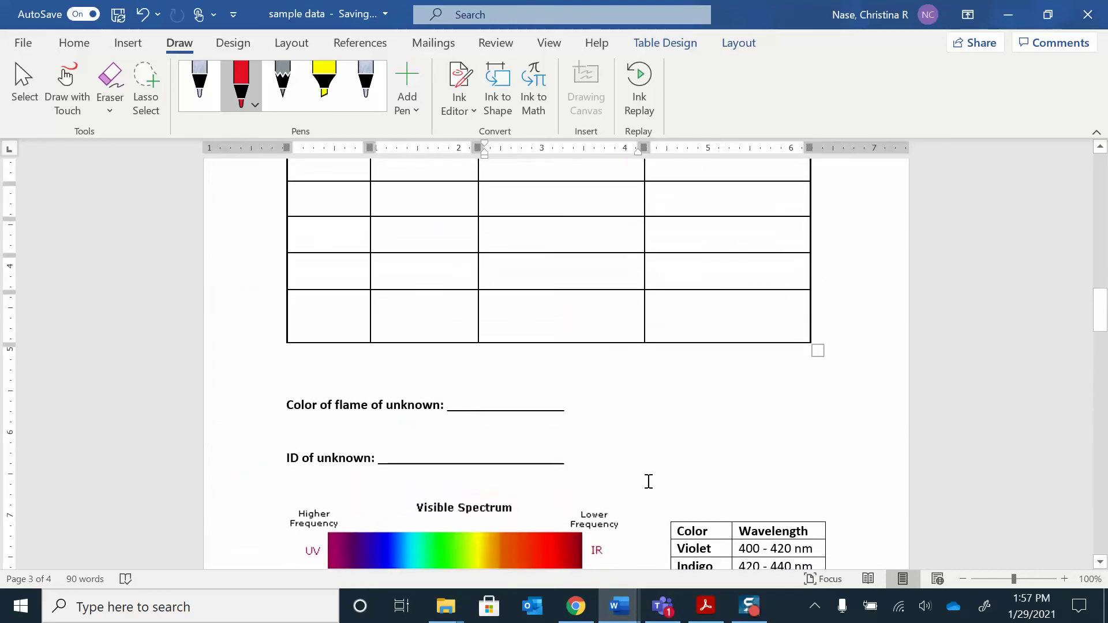
{"action": "left_click", "coordinate": [698, 267]}
{"action": "type", "text": "3.8"}
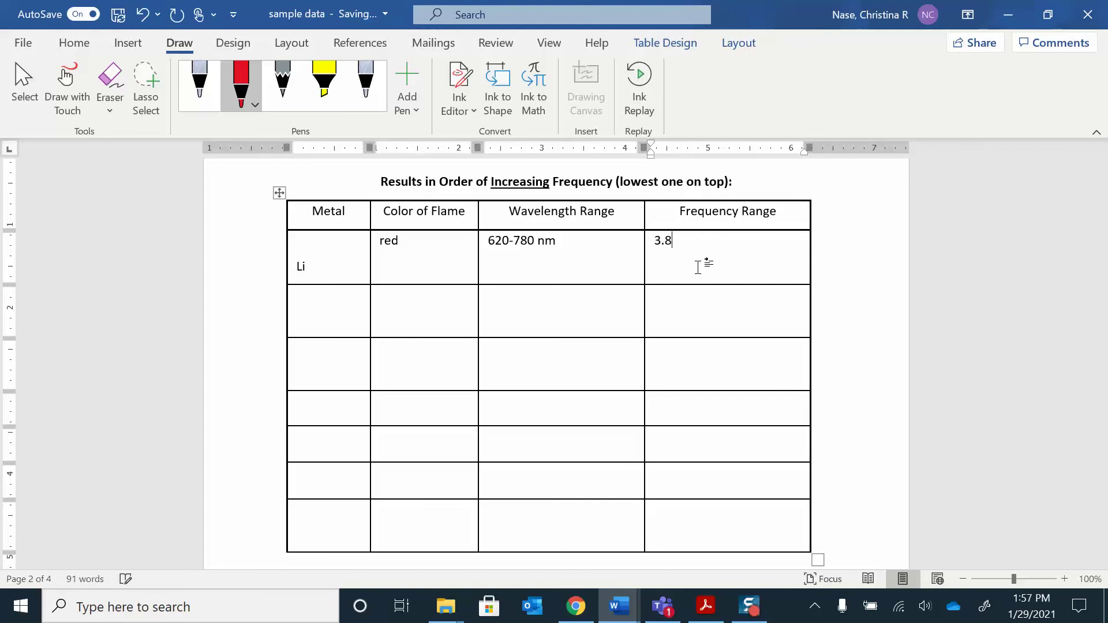
{"action": "type", "text": "x1014 "}
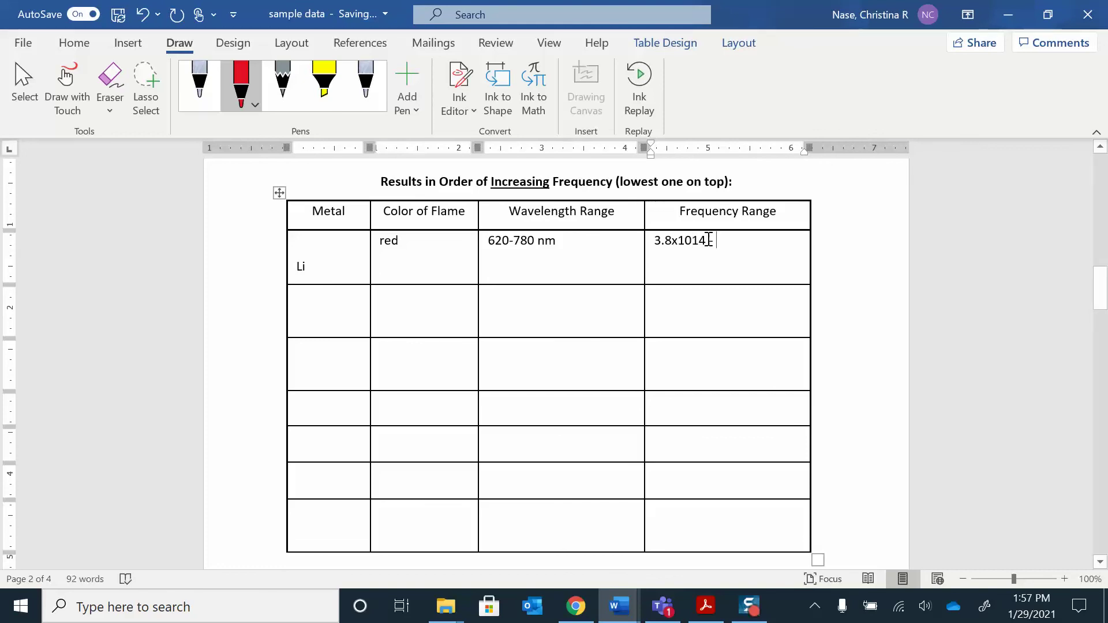
{"action": "type", "text": "-"}
{"action": "left_click_drag", "start_coordinate": [709, 240], "coordinate": [694, 241]}
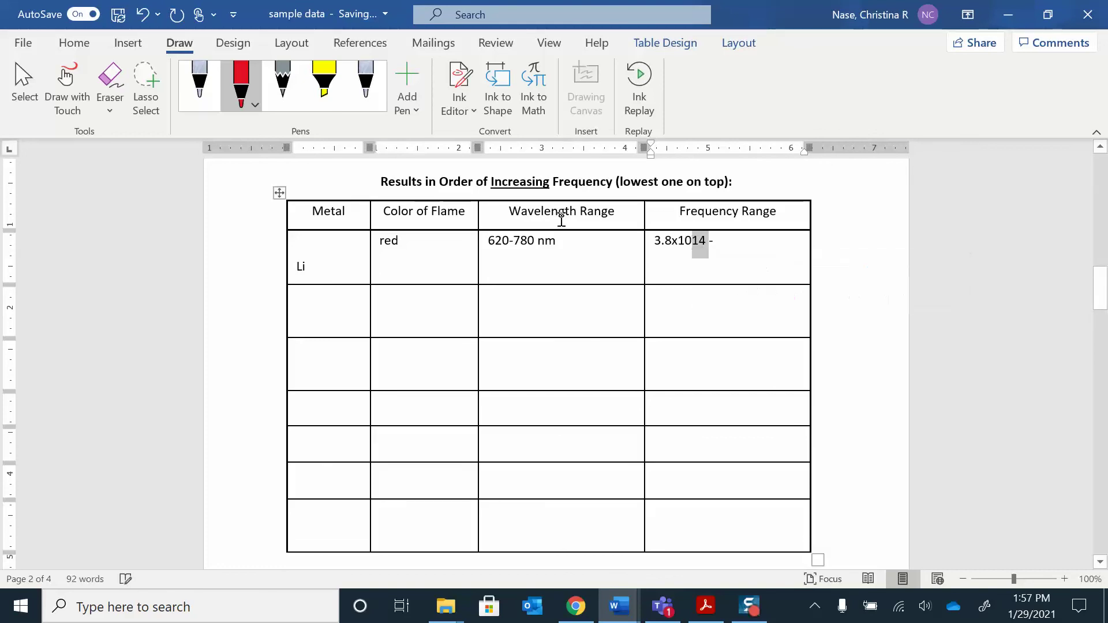
{"action": "left_click", "coordinate": [88, 48]}
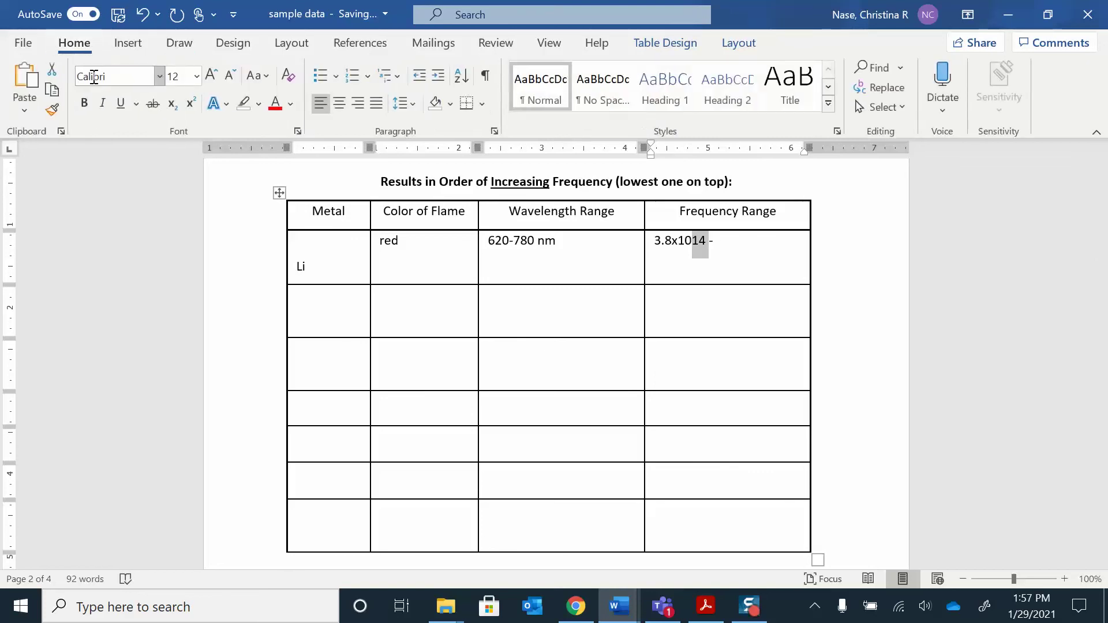
{"action": "left_click", "coordinate": [196, 110]}
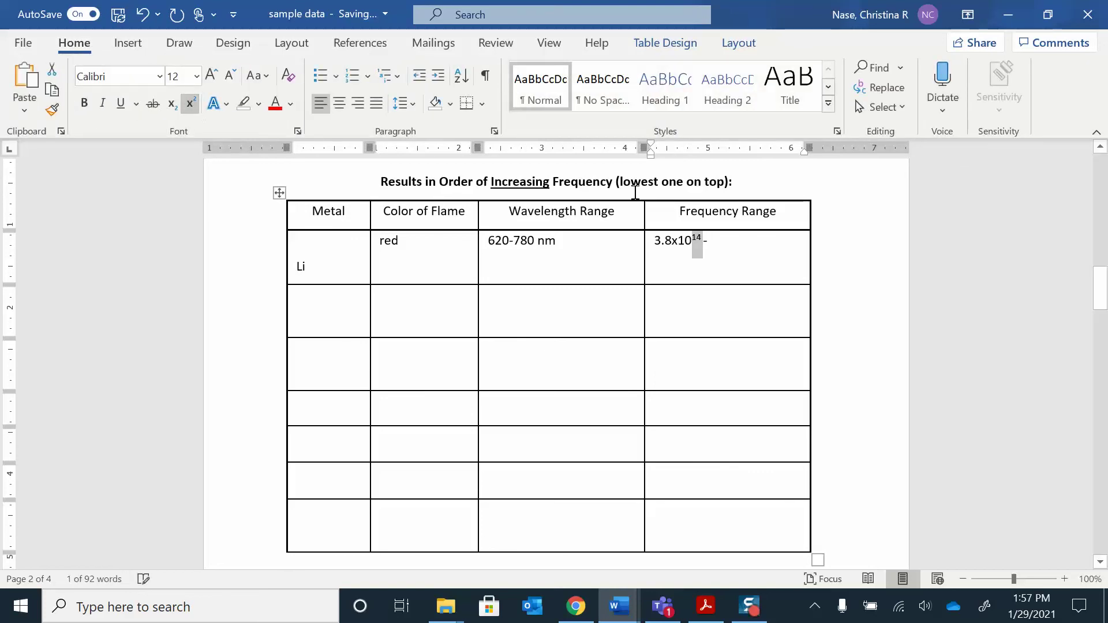
{"action": "left_click", "coordinate": [740, 243]}
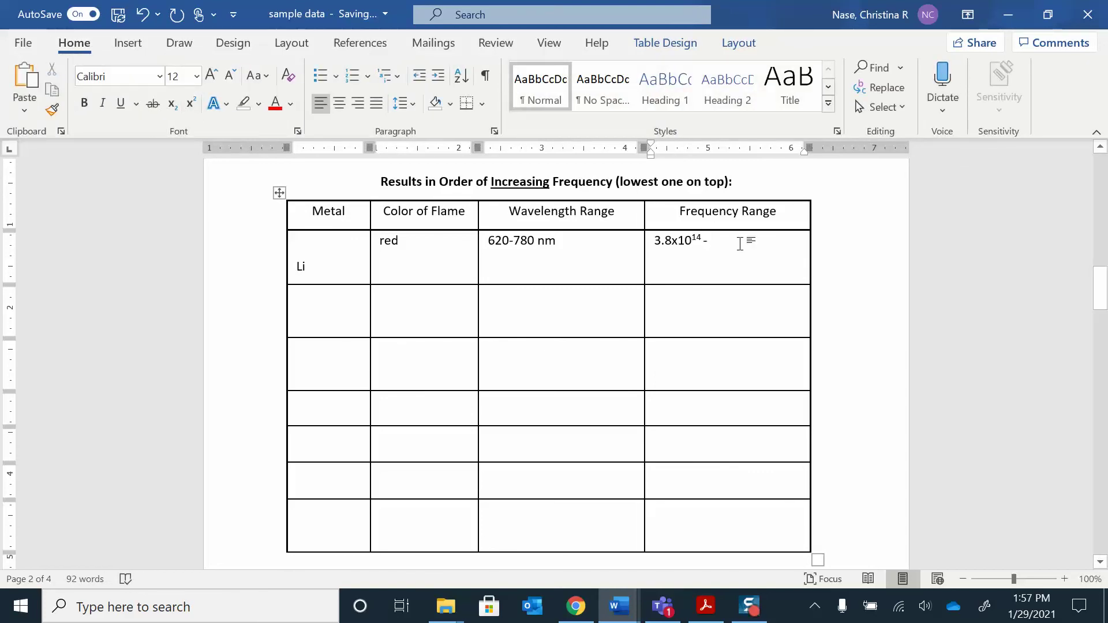
- Add 4.8x10¹⁴ Hz with the second 14 superscripted and the unit in normal text
{"action": "type", "text": "4.8x"}
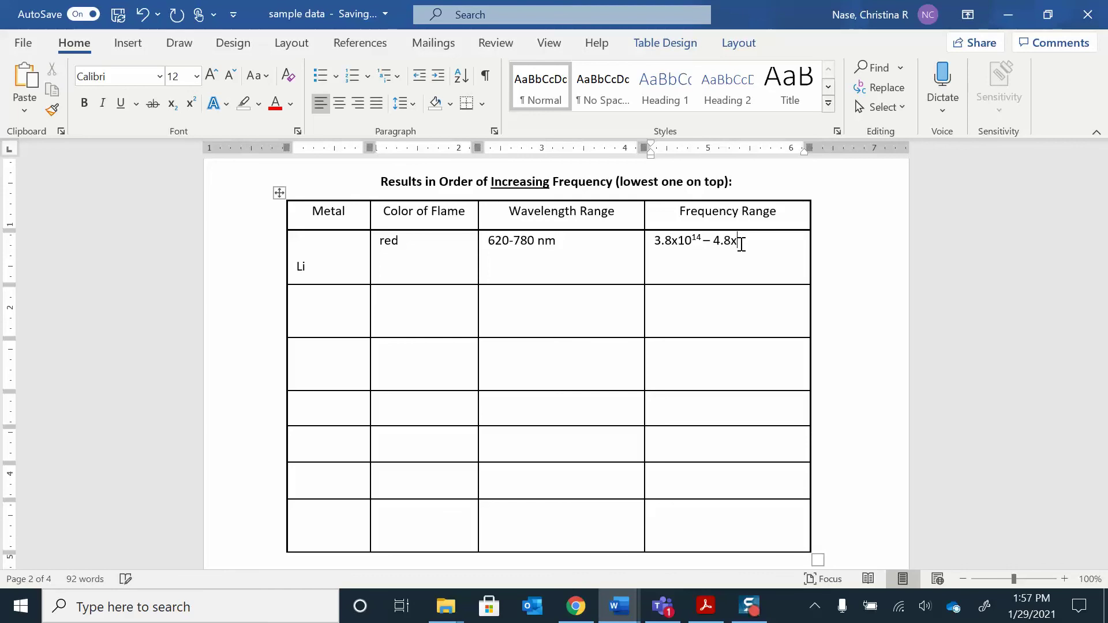
{"action": "type", "text": "1014"}
{"action": "left_click_drag", "start_coordinate": [750, 242], "coordinate": [767, 244]}
{"action": "left_click", "coordinate": [191, 104]}
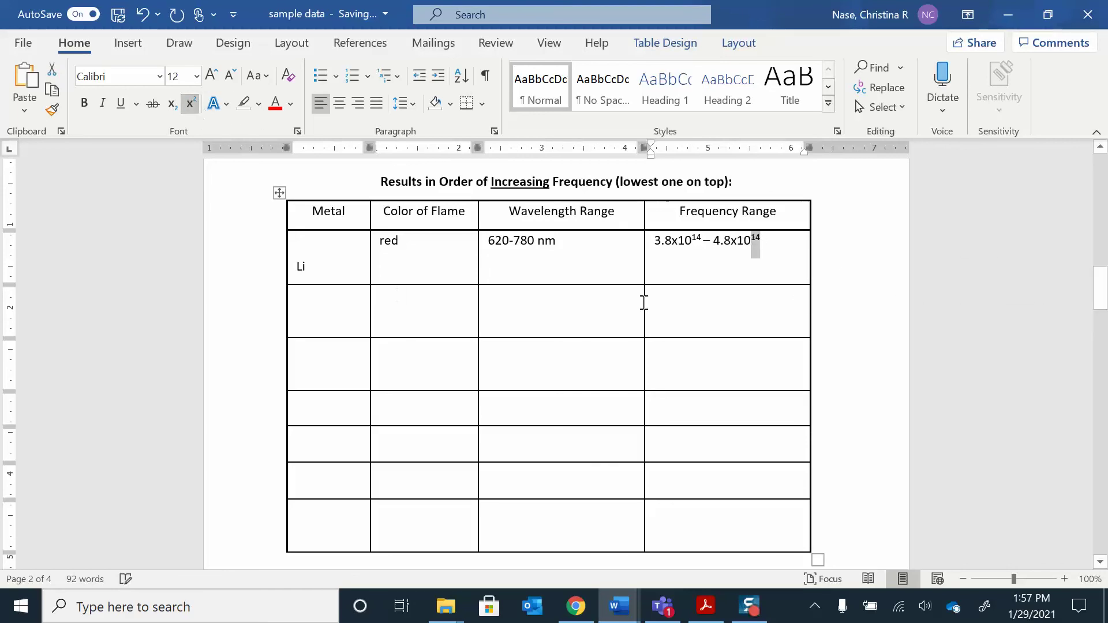
{"action": "left_click", "coordinate": [710, 264]}
{"action": "left_click", "coordinate": [795, 242]}
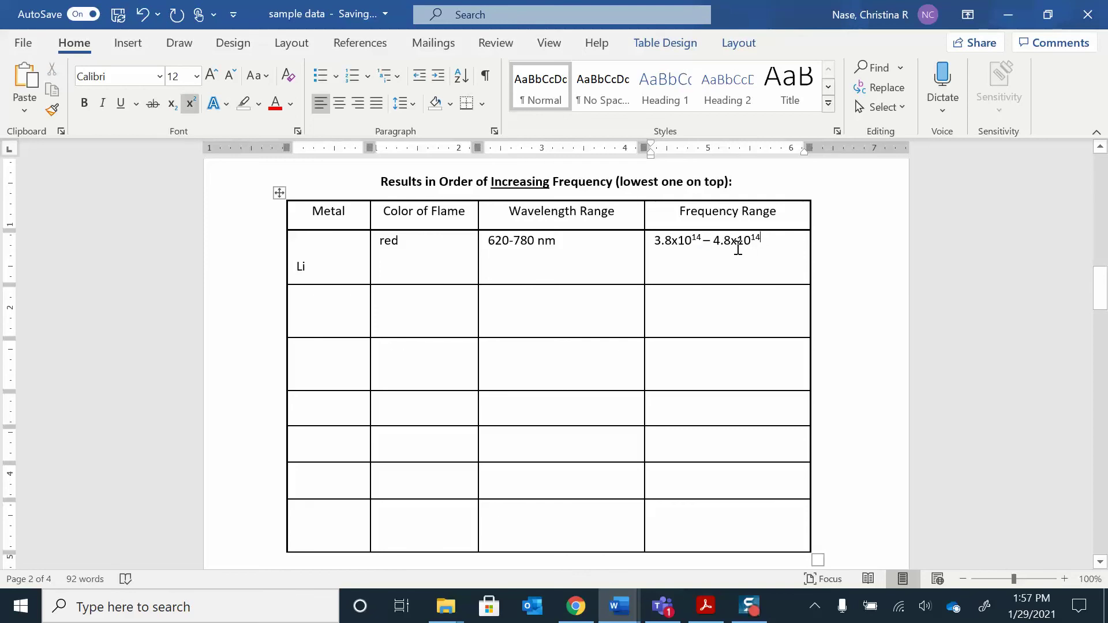
{"action": "left_click", "coordinate": [191, 104]}
{"action": "type", "text": "Hz"}
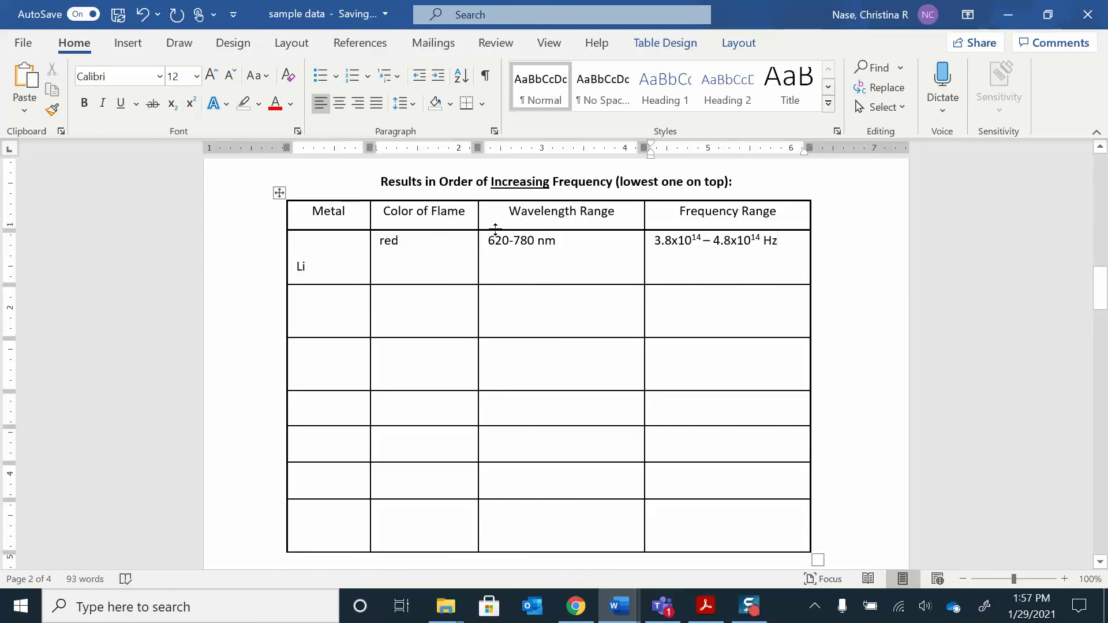